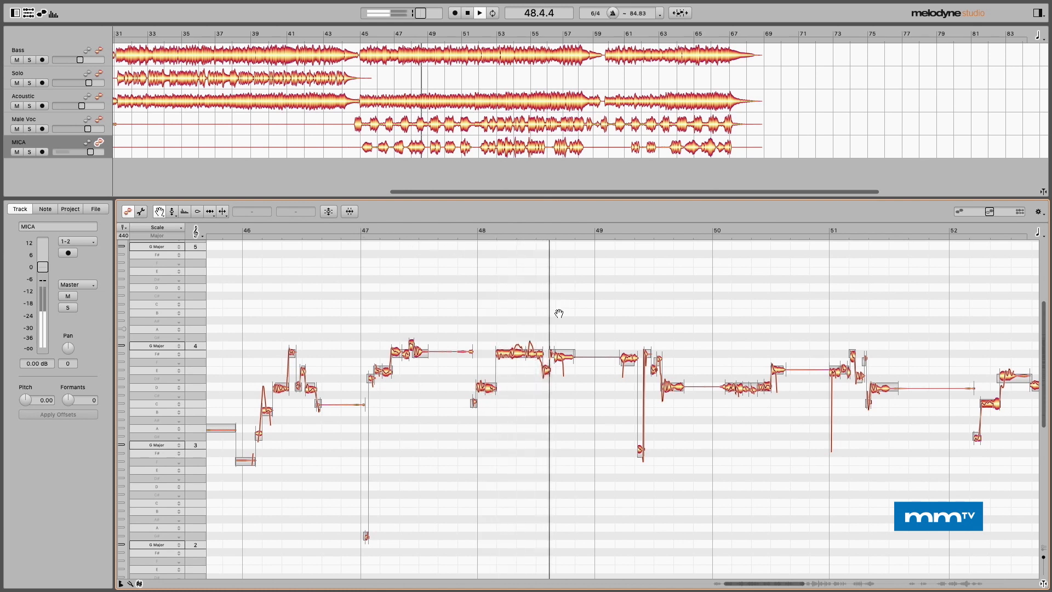
# Play back the MICA vocal phrase from just before bar 48 and from early bar 49.
pyautogui.click(475, 229)
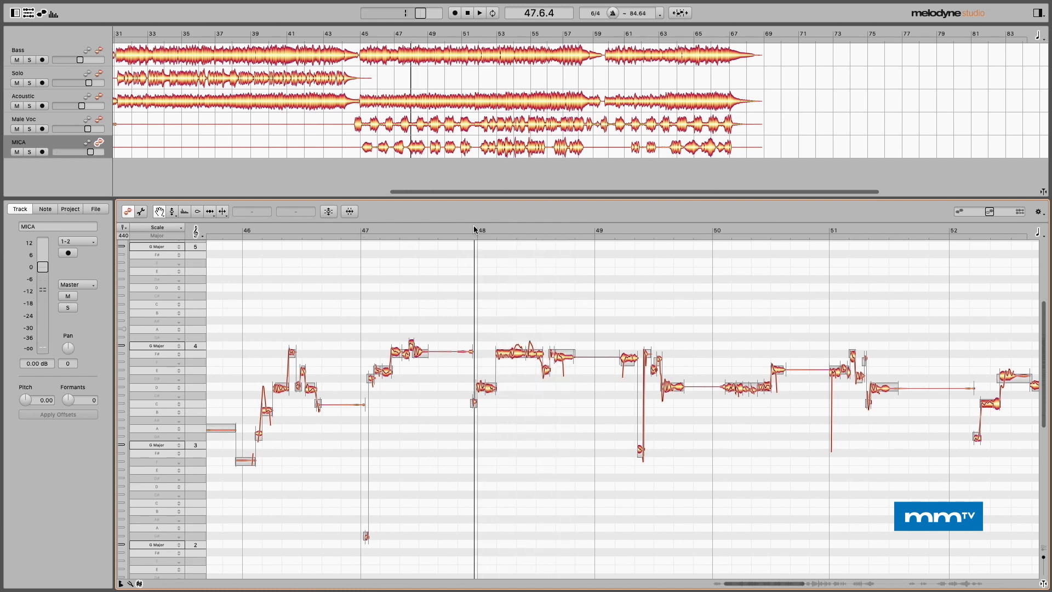
pyautogui.click(613, 227)
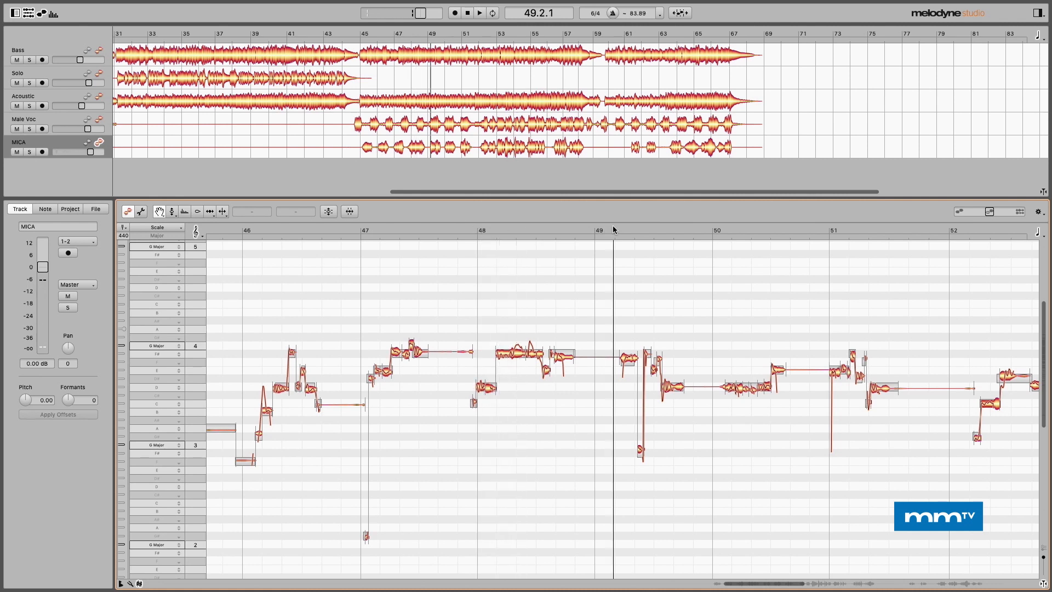
pyautogui.press('space')
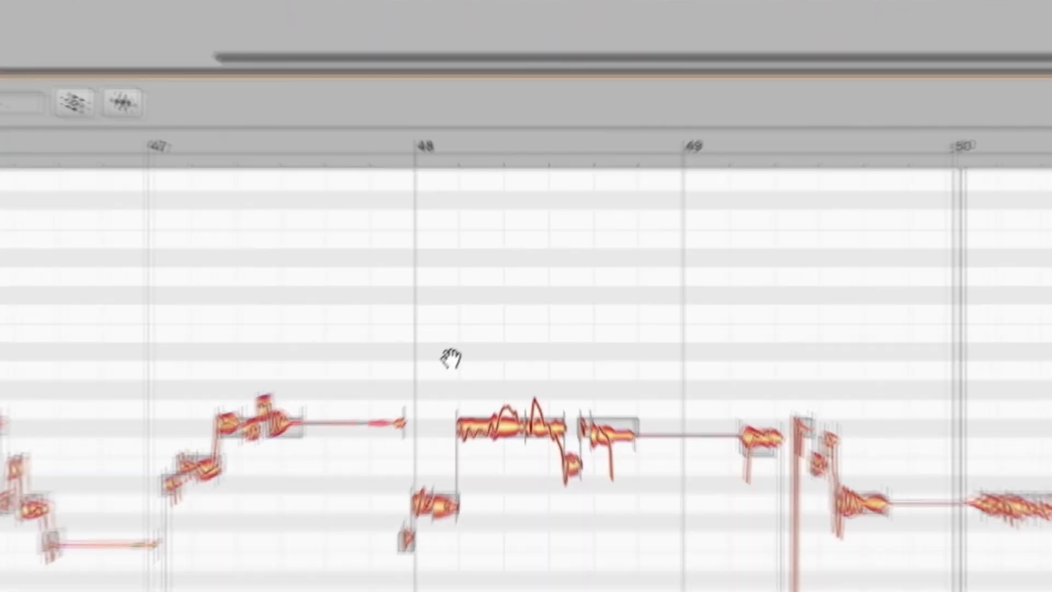
# Audition the notes at the start of bar 48 in close-up, playing from shortly before the D note.
pyautogui.rightClick(497, 322)
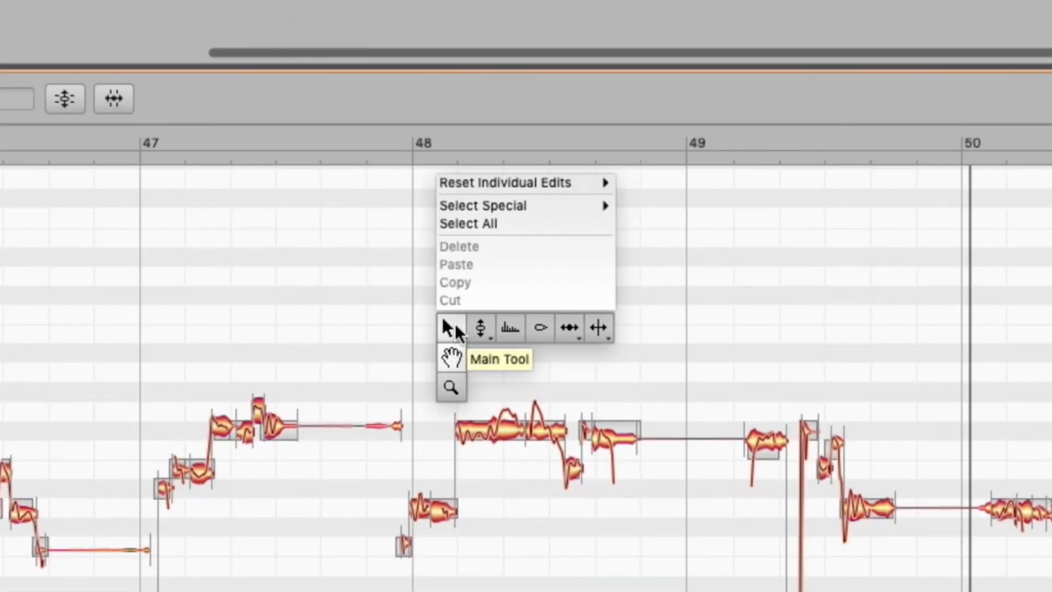
pyautogui.click(451, 386)
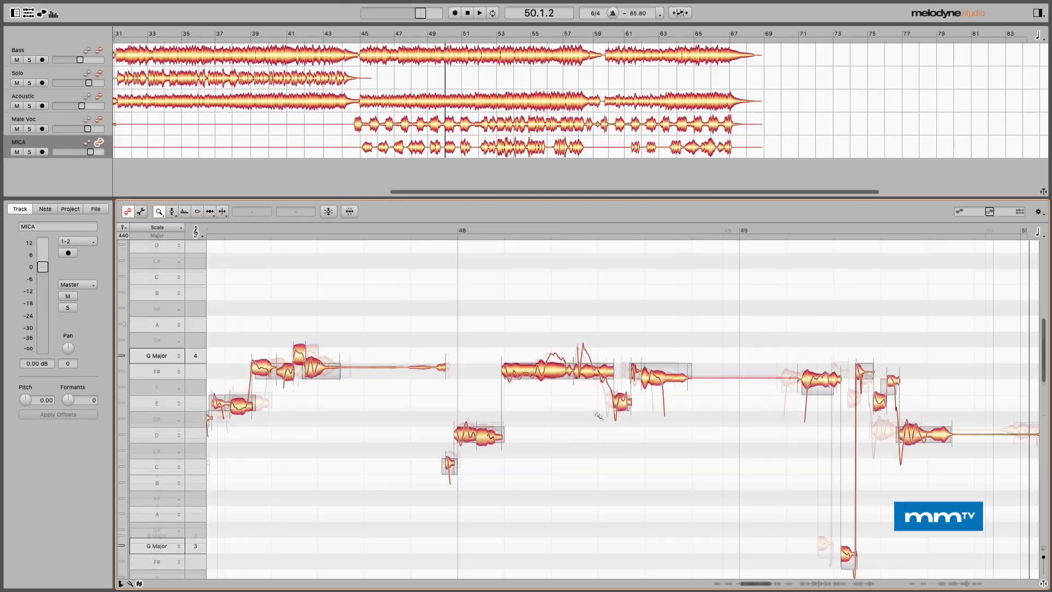
pyautogui.moveTo(598, 416); pyautogui.dragTo(593, 365)
pyautogui.rightClick(666, 450)
pyautogui.click(664, 443)
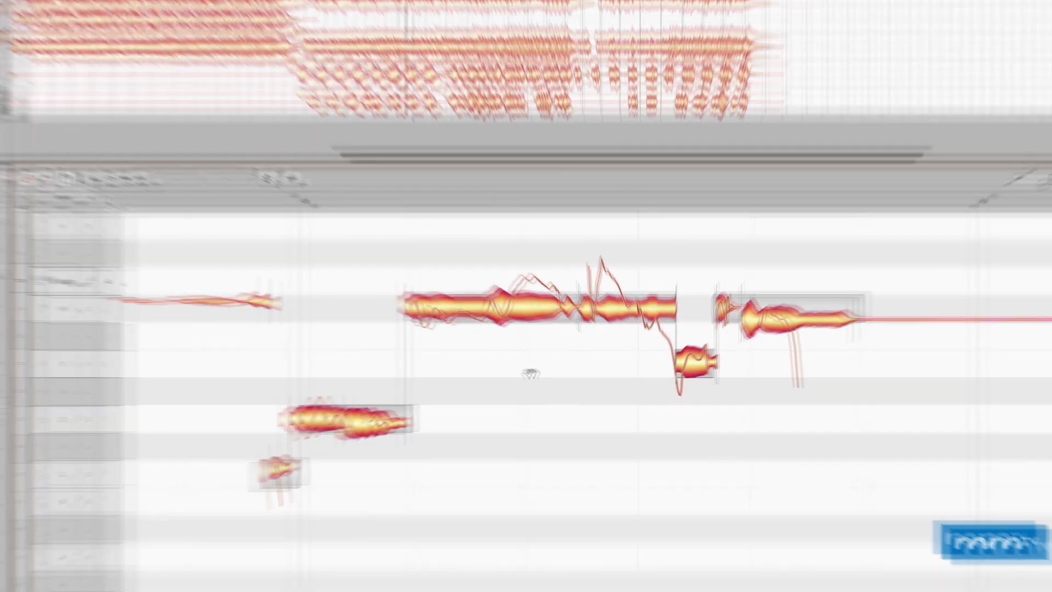
pyautogui.rightClick(551, 375)
pyautogui.click(550, 364)
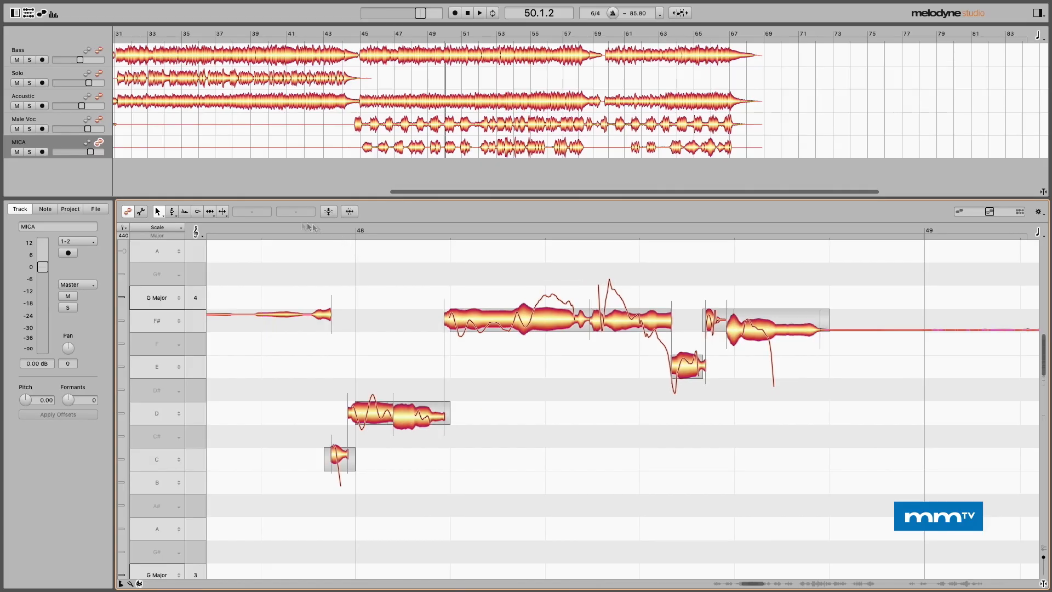
pyautogui.click(296, 230)
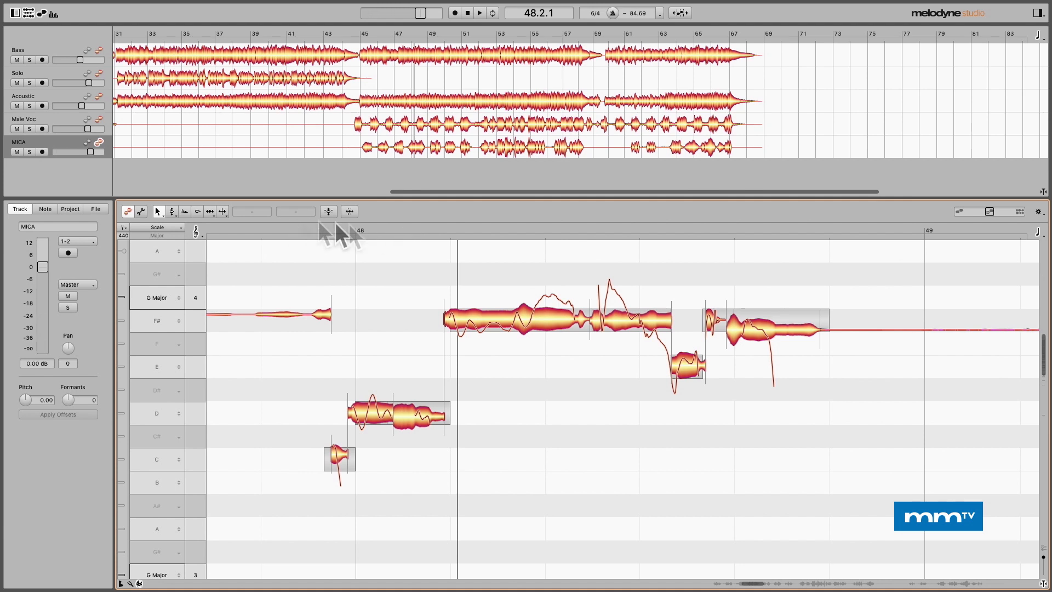
pyautogui.click(310, 229)
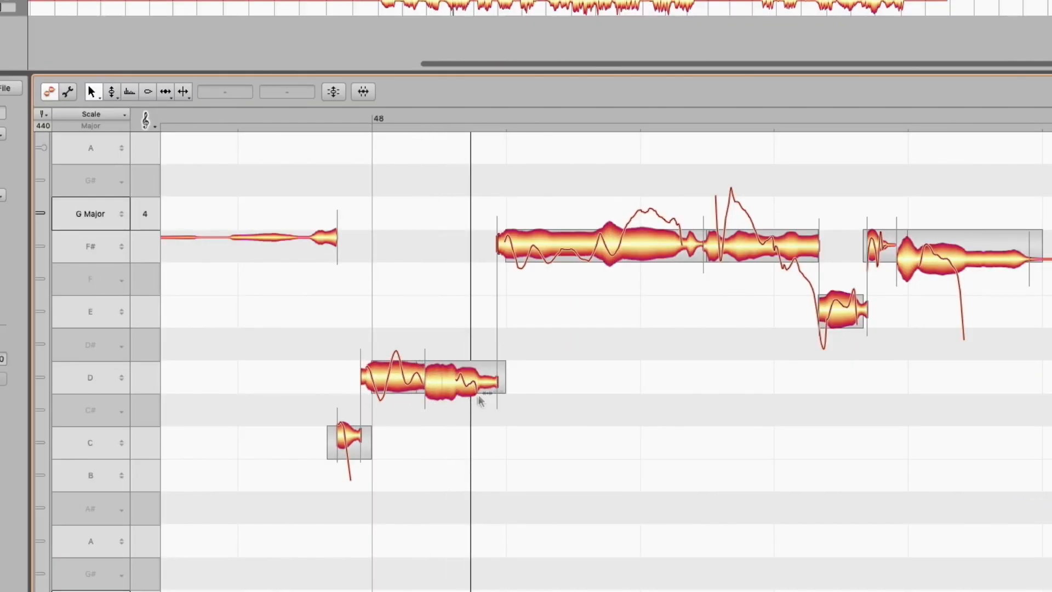
# Separate the second part of the D note at bar 48 into two slices with the Note Separation Tool and return to the Main Tool.
pyautogui.rightClick(601, 379)
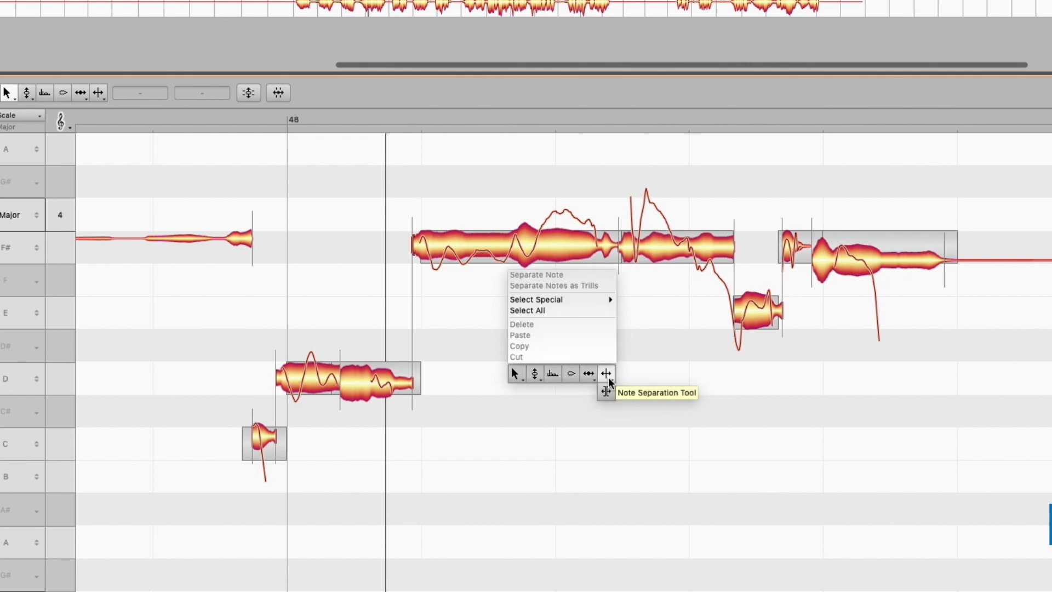
pyautogui.click(606, 377)
pyautogui.click(373, 381)
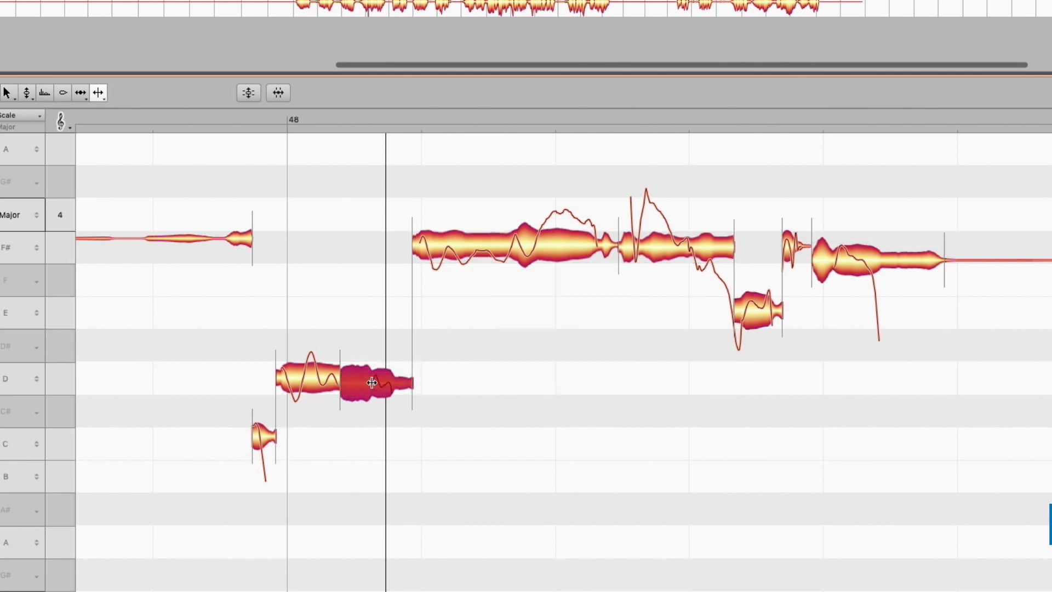
pyautogui.rightClick(483, 383)
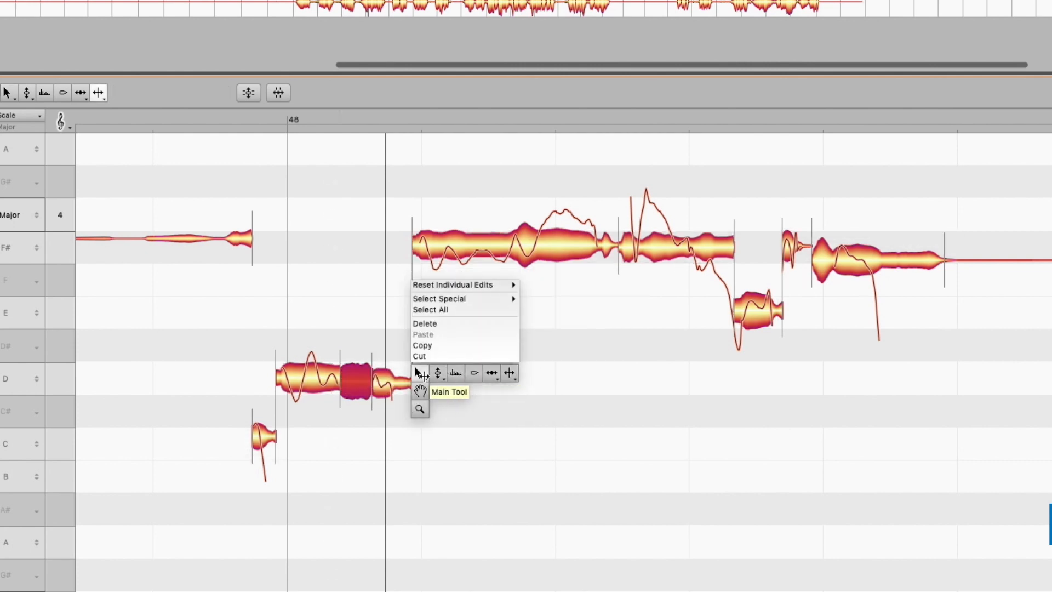
pyautogui.click(418, 373)
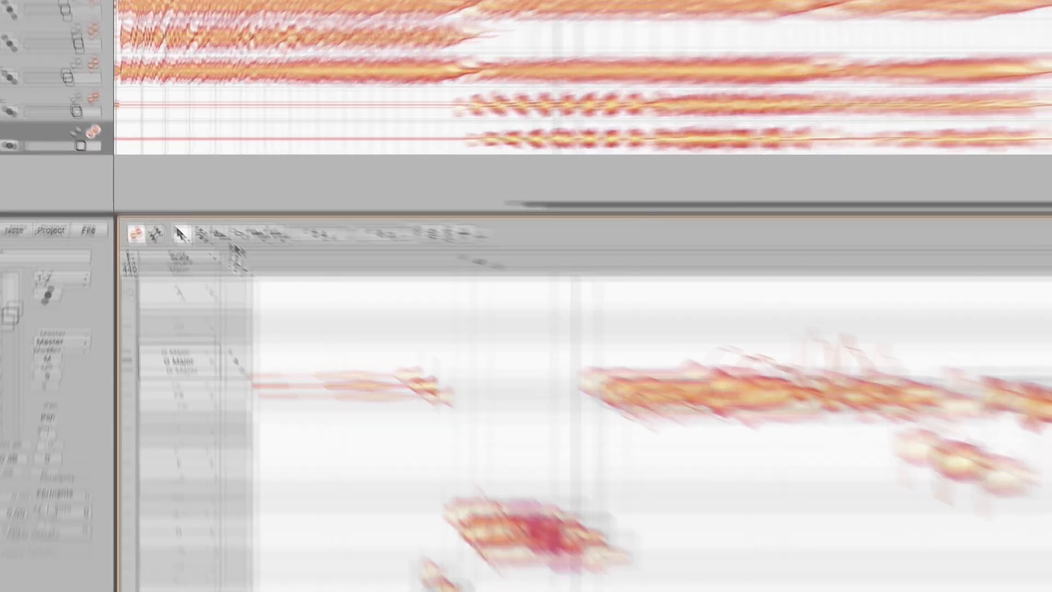
# Compare playback of the D note at bar 48 with its middle slice muted by the Amplitude Tool and unmuted again.
pyautogui.click(197, 211)
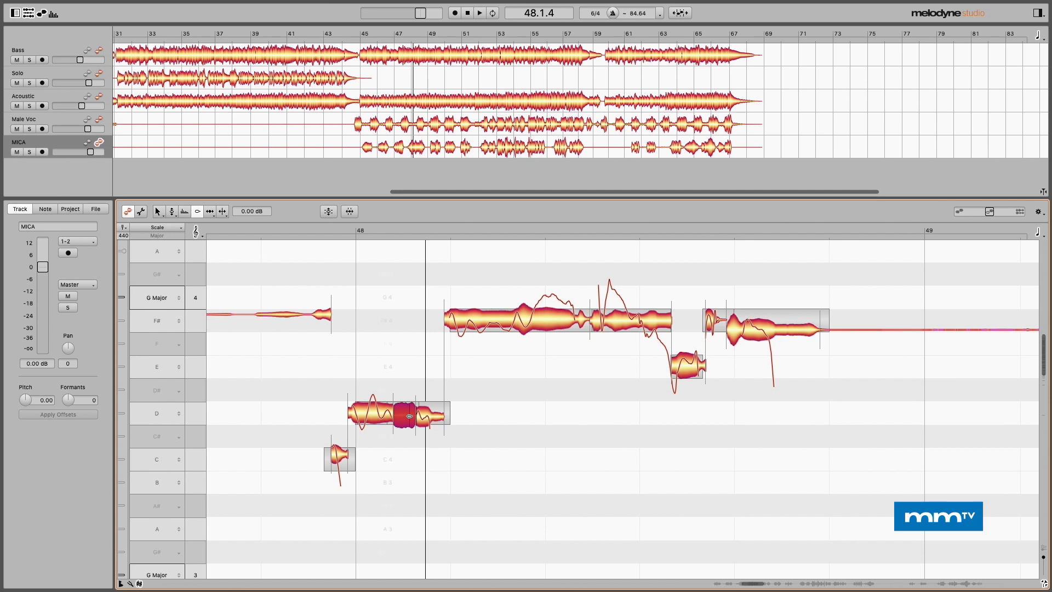
pyautogui.doubleClick(406, 415)
pyautogui.click(247, 228)
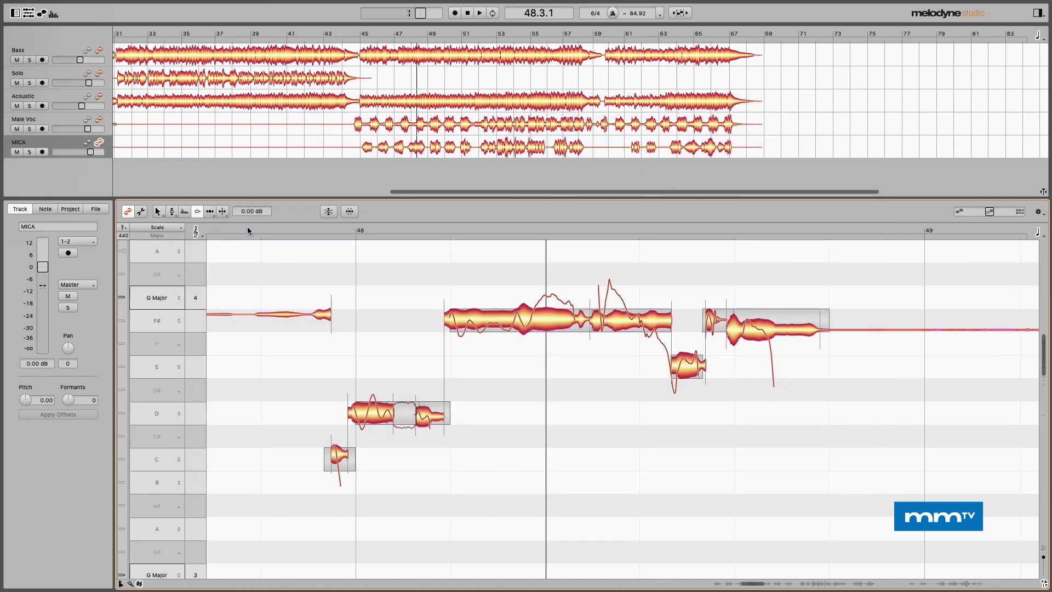
pyautogui.click(409, 419)
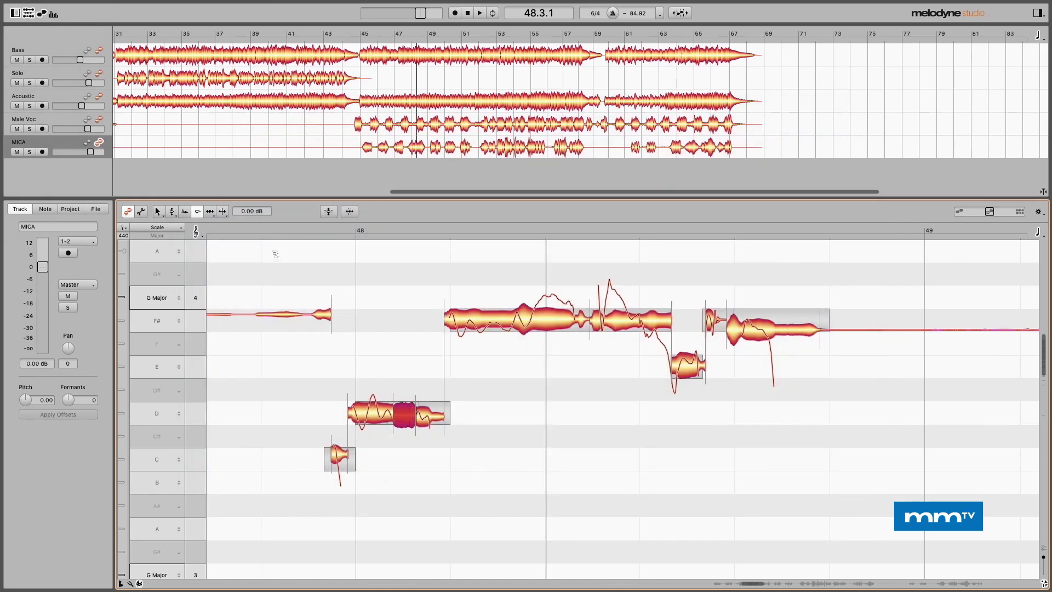
pyautogui.click(274, 228)
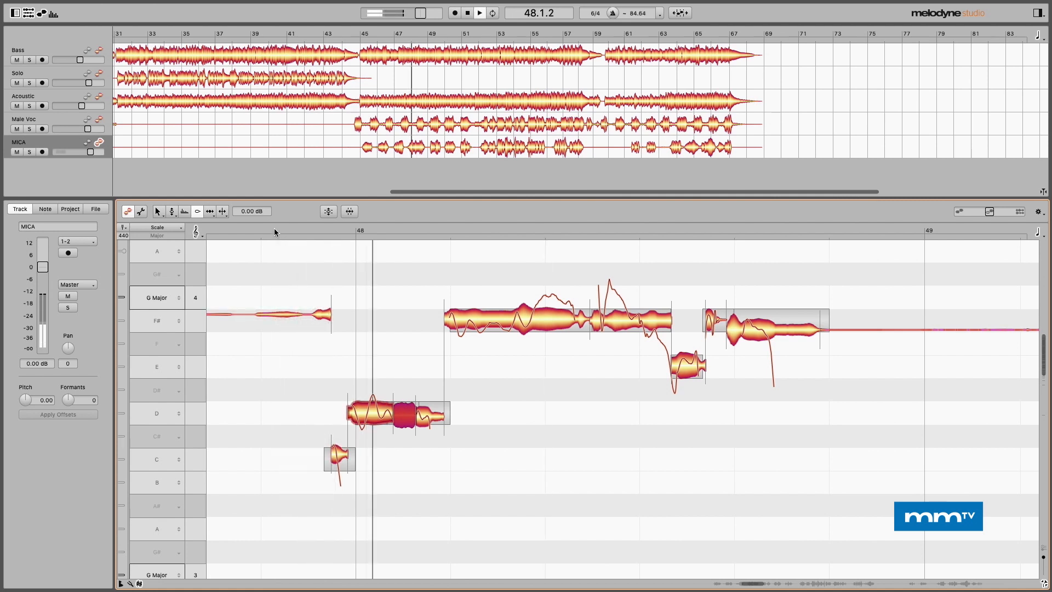
pyautogui.press('space')
# Set a cycle range around the D note, from late bar 47 into bar 48, and deselect the note slice.
pyautogui.moveTo(301, 237); pyautogui.dragTo(561, 249)
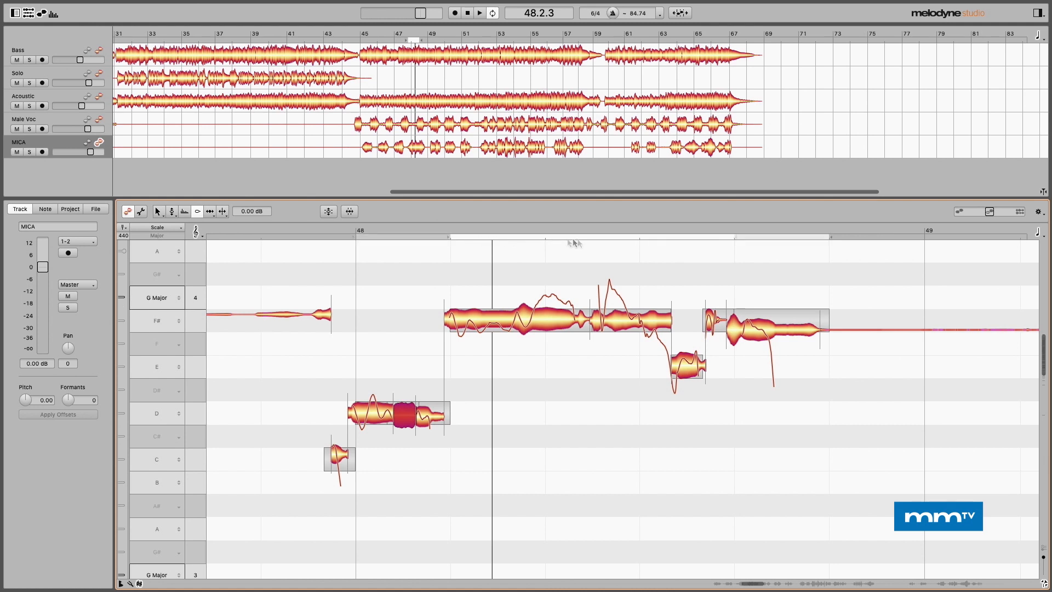
pyautogui.moveTo(668, 238); pyautogui.dragTo(769, 235)
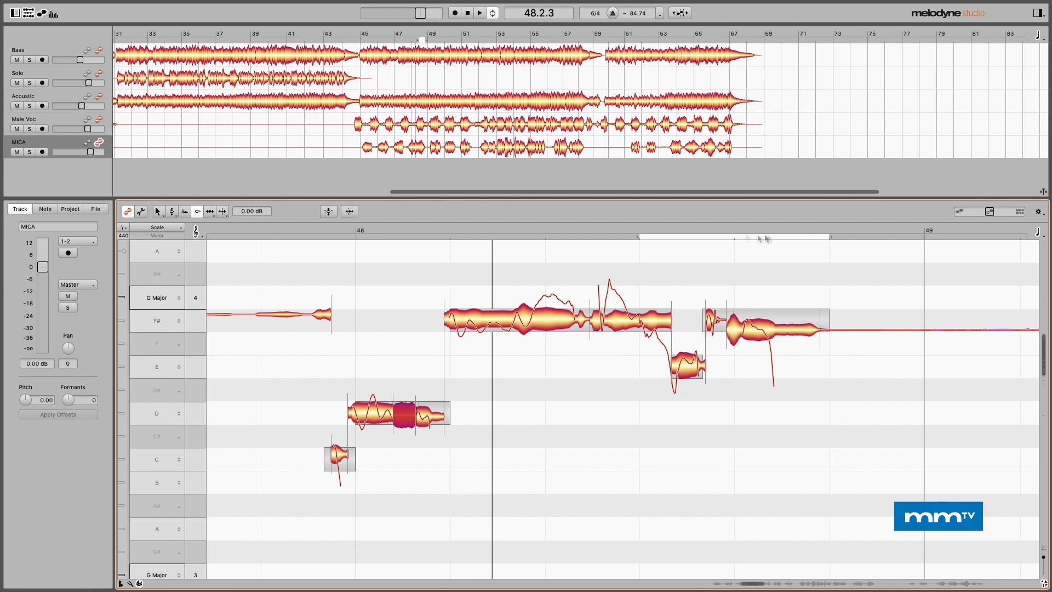
pyautogui.moveTo(639, 238); pyautogui.dragTo(344, 236)
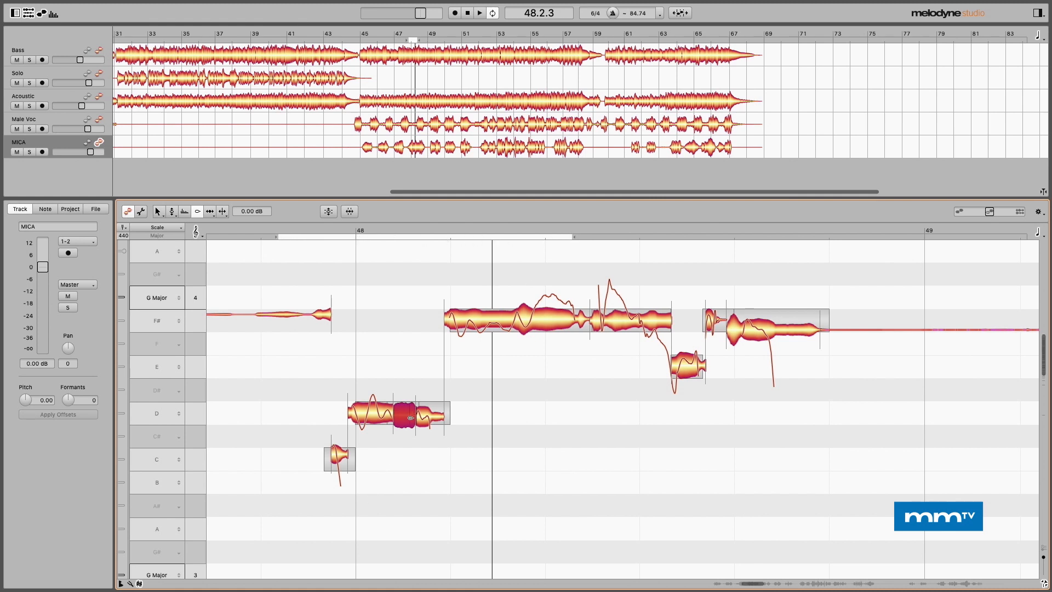
pyautogui.click(396, 337)
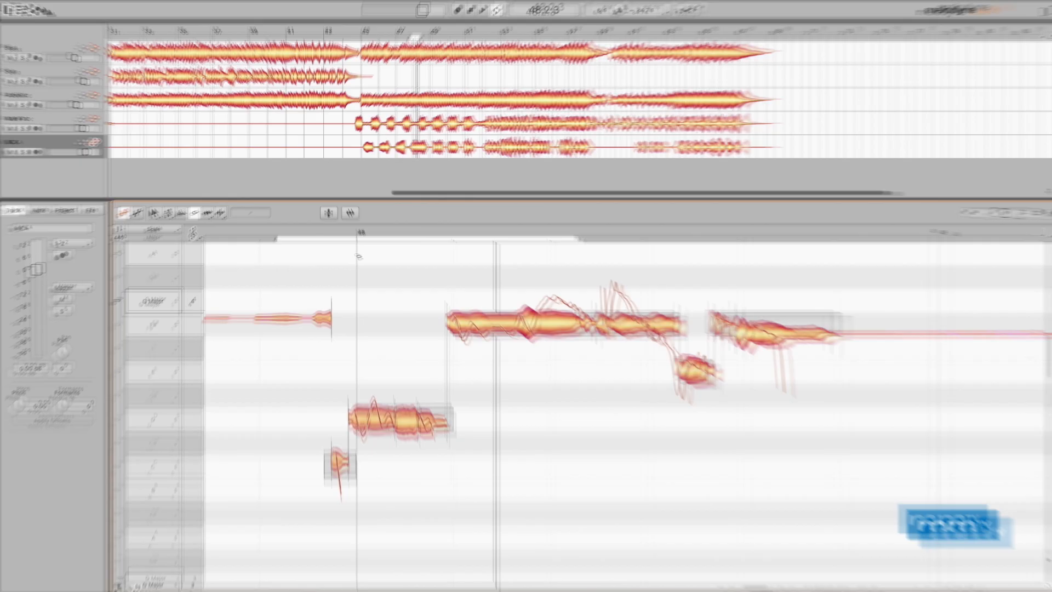
# Try lowering the middle slice of the D note at bar 48 to -13.32 dB with the Amplitude Tool, and undo it.
pyautogui.rightClick(357, 256)
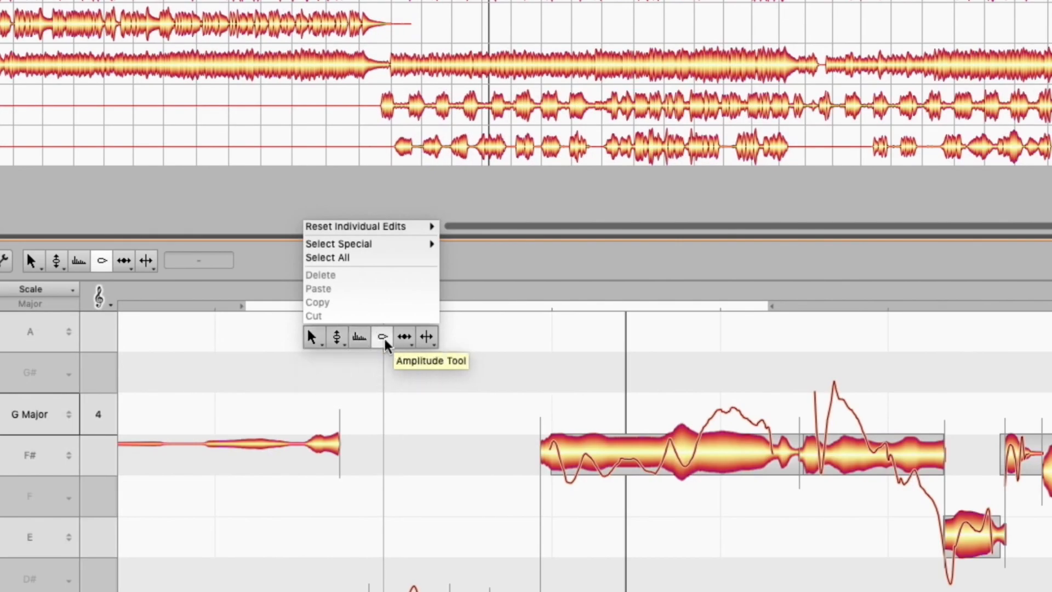
pyautogui.click(383, 337)
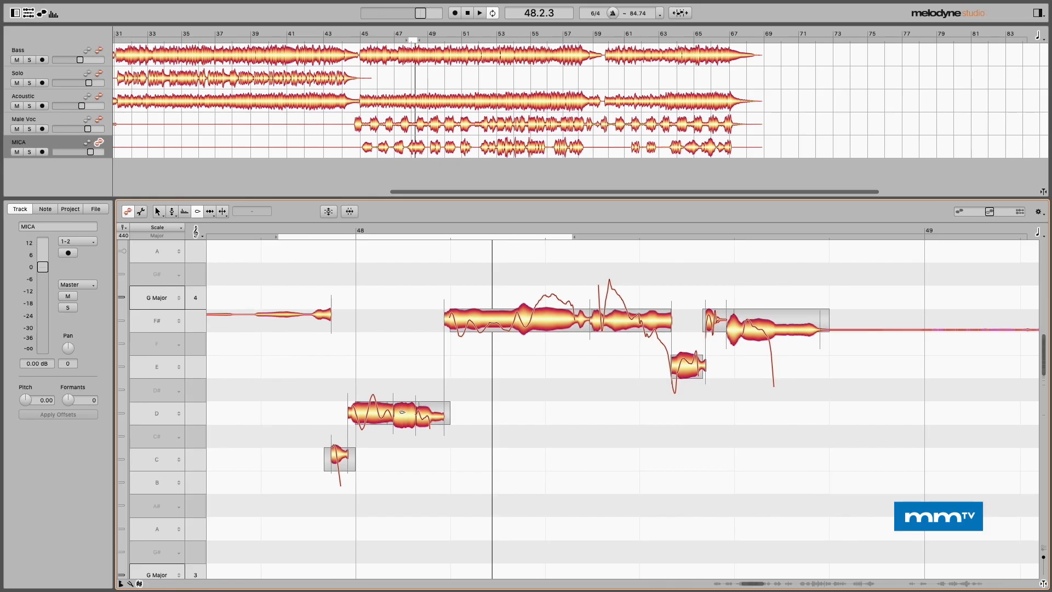
pyautogui.moveTo(402, 411); pyautogui.dragTo(412, 475)
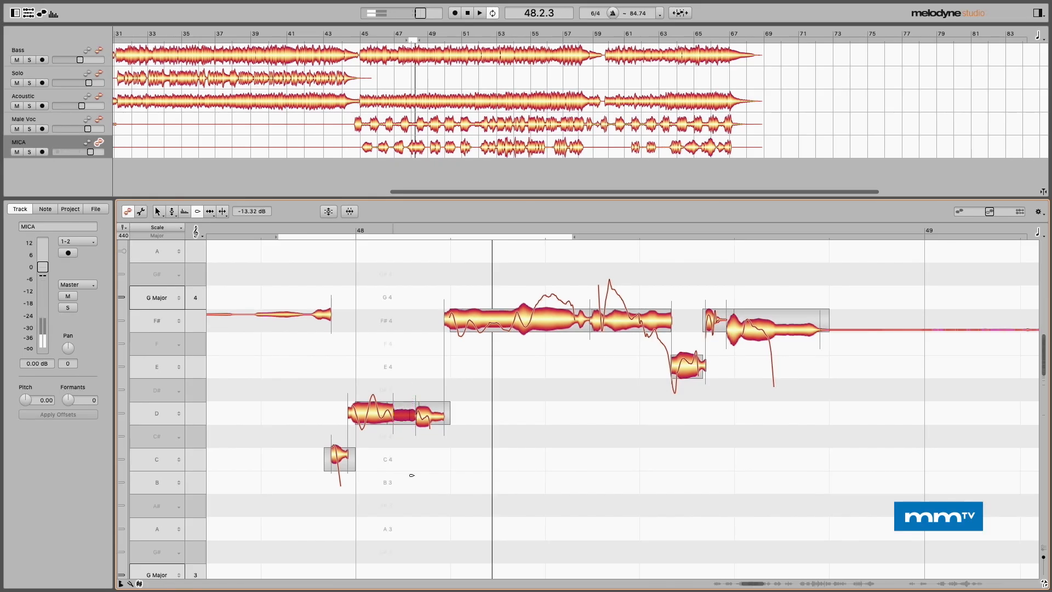
pyautogui.hotkey('ctrl', 'z')
pyautogui.click(411, 475)
# Play the cycle range and slightly lower the level of the middle slice of the D note while listening.
pyautogui.click(292, 229)
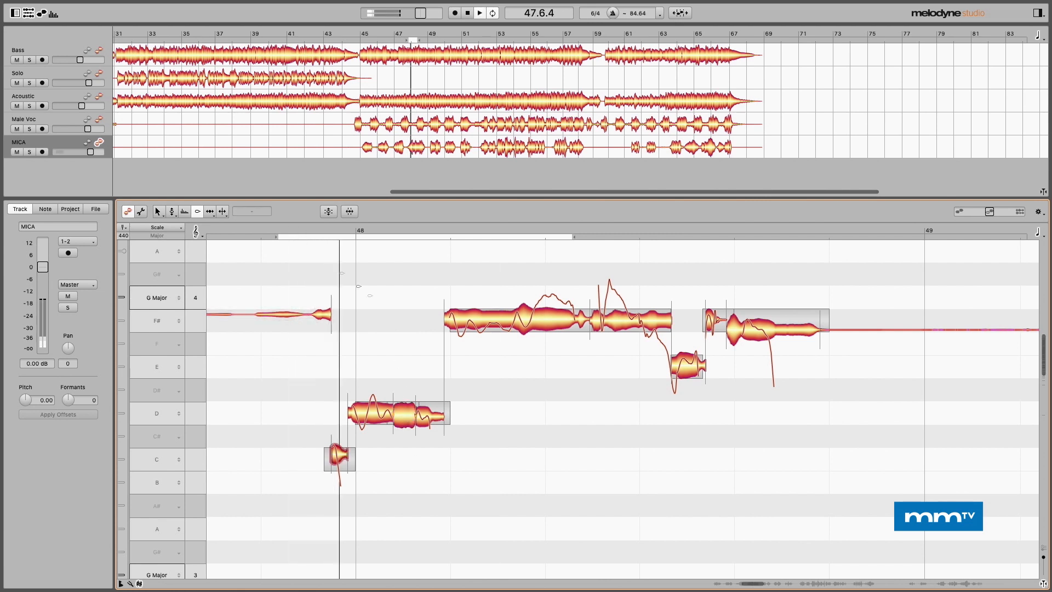
pyautogui.moveTo(406, 412); pyautogui.dragTo(418, 429)
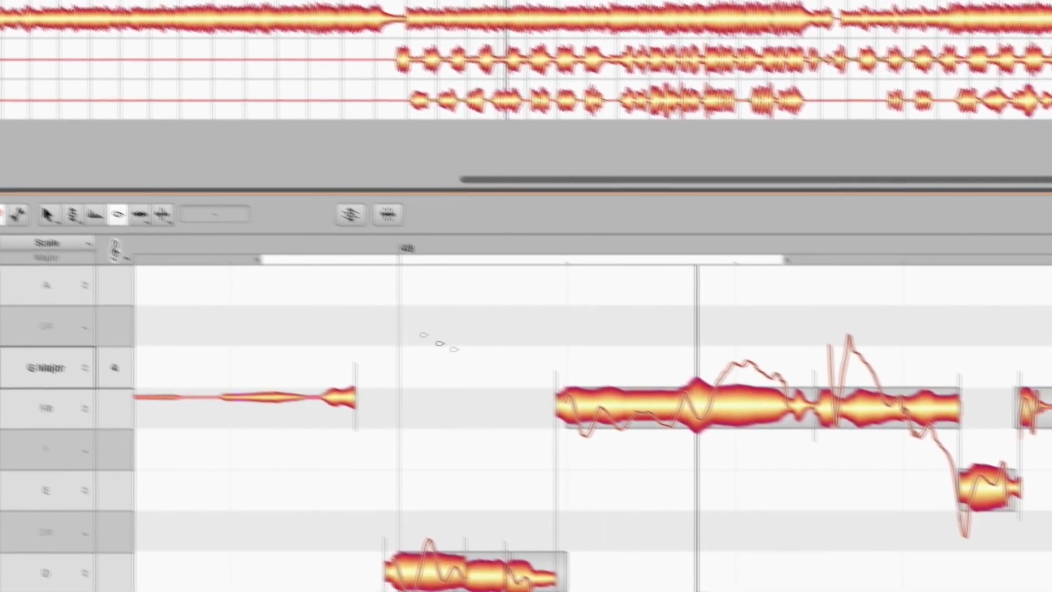
# Play back the MICA vocal from bar 49 outside the cycle range, with the Main Tool active.
pyautogui.rightClick(595, 412)
pyautogui.moveTo(528, 412)
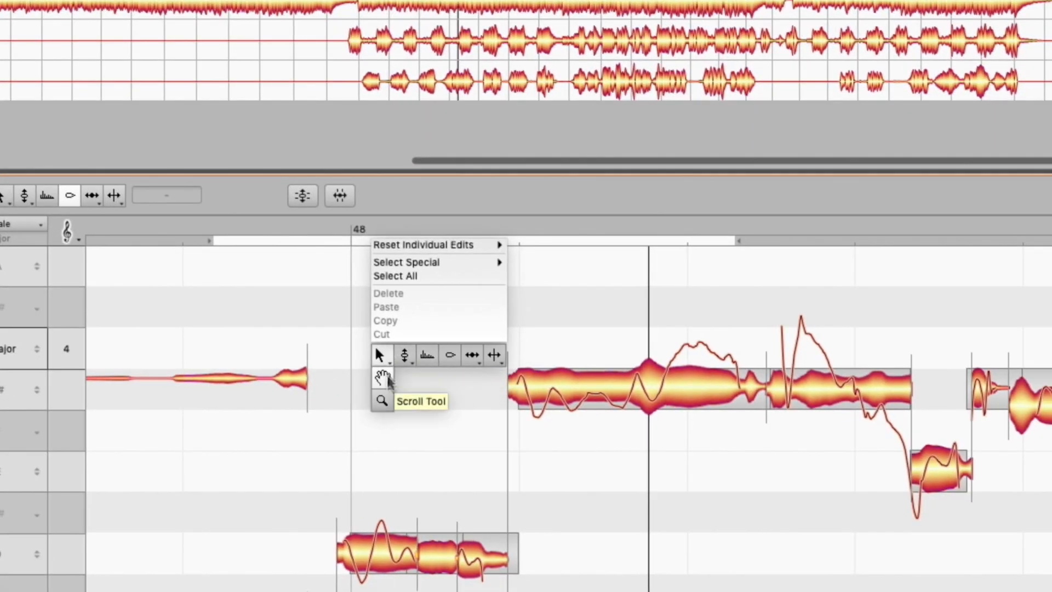
pyautogui.click(383, 400)
pyautogui.moveTo(463, 432); pyautogui.dragTo(263, 315)
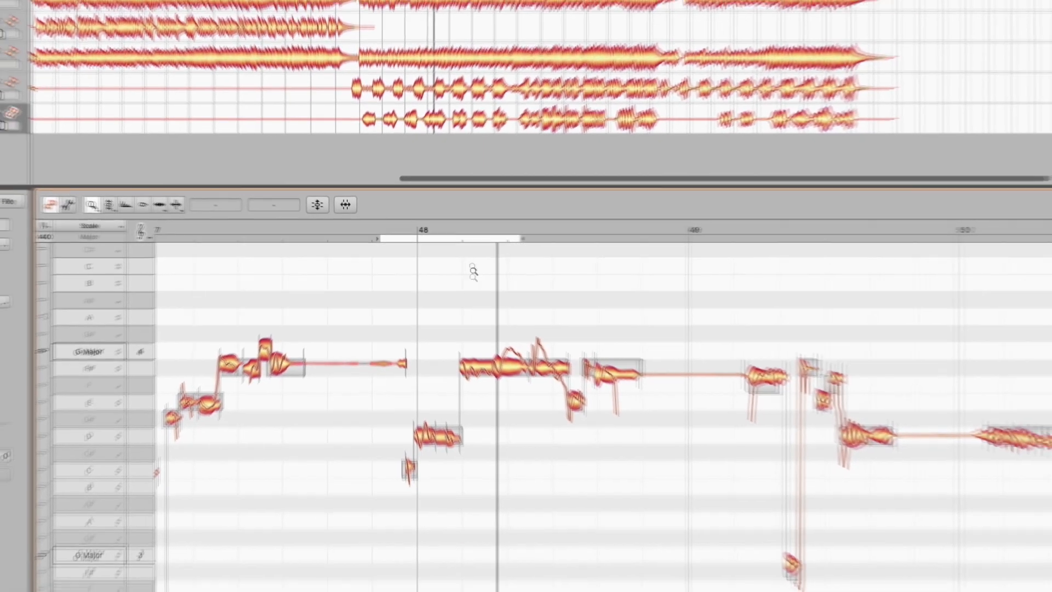
pyautogui.rightClick(474, 272)
pyautogui.click(516, 279)
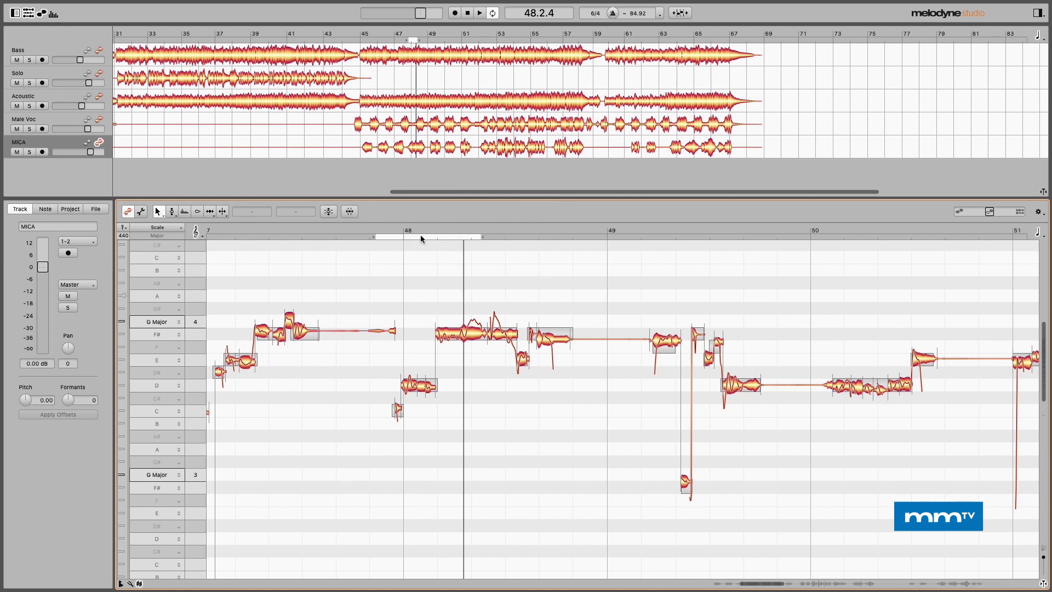
pyautogui.click(611, 230)
pyautogui.press('space')
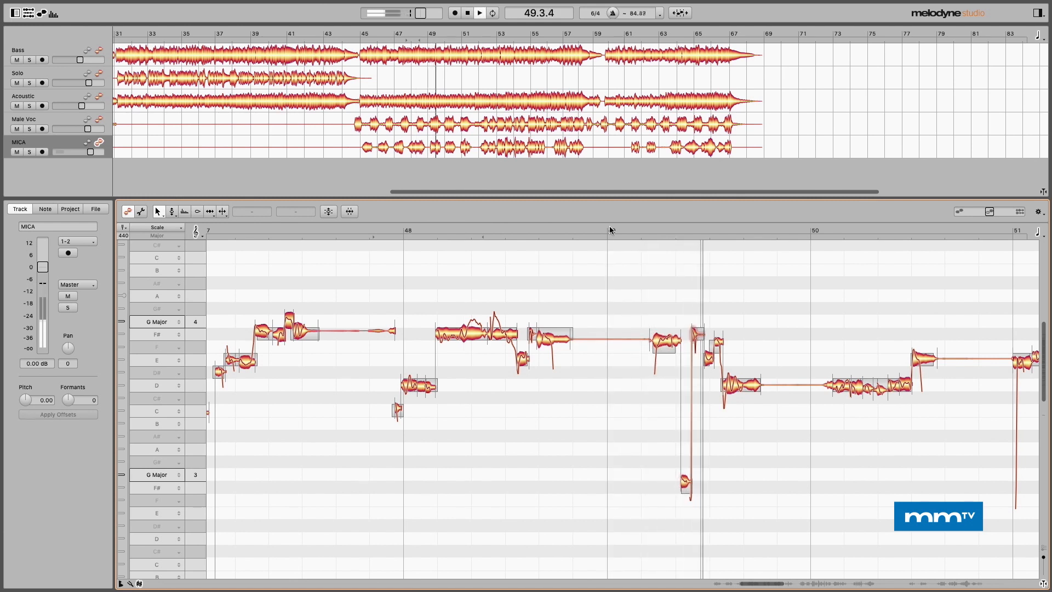
# Audition the notes in the second half of bar 49 in close-up and scrub through the long D note.
pyautogui.rightClick(775, 241)
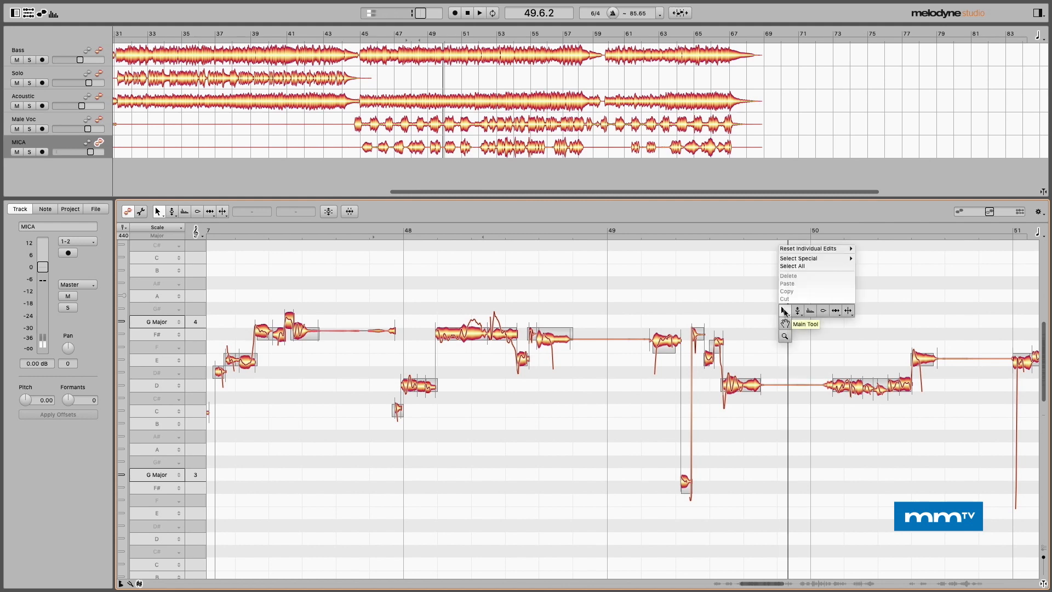
pyautogui.click(785, 315)
pyautogui.moveTo(744, 348); pyautogui.dragTo(893, 404)
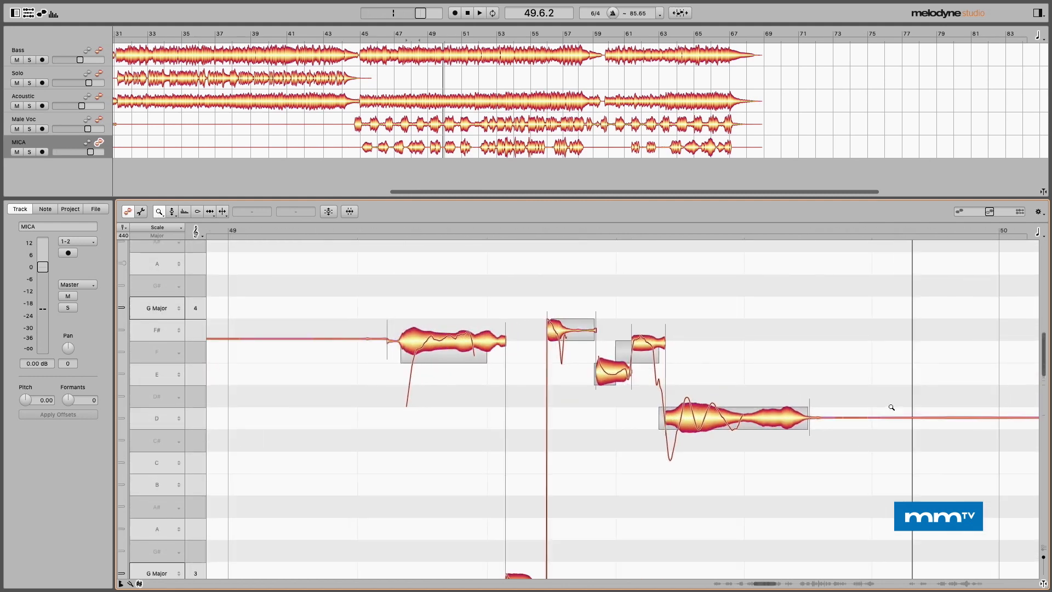
pyautogui.rightClick(891, 404)
pyautogui.click(890, 393)
pyautogui.moveTo(889, 392); pyautogui.dragTo(819, 328)
pyautogui.rightClick(774, 357)
pyautogui.click(773, 336)
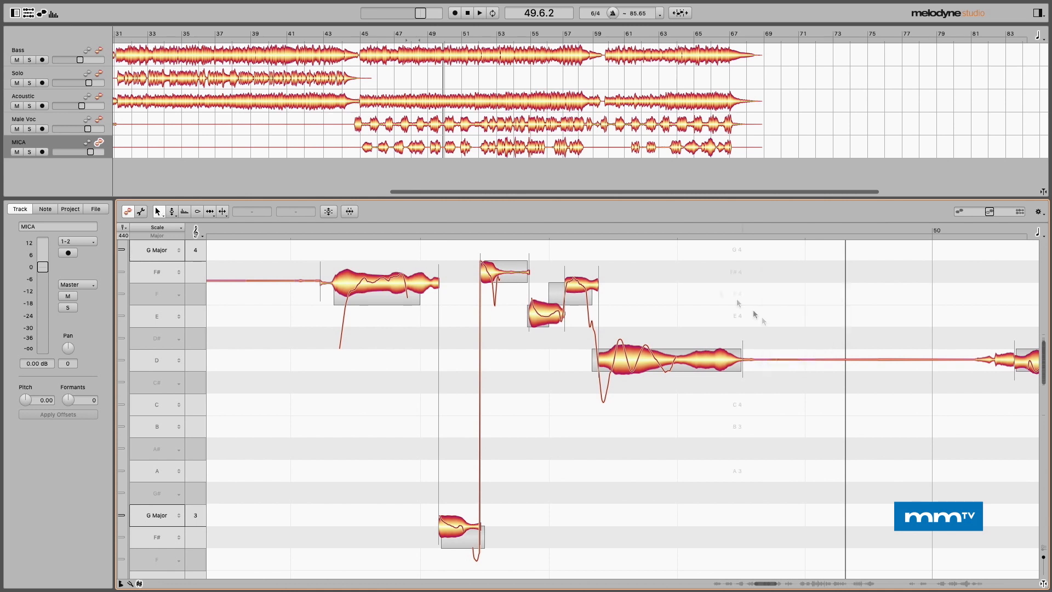
pyautogui.click(559, 229)
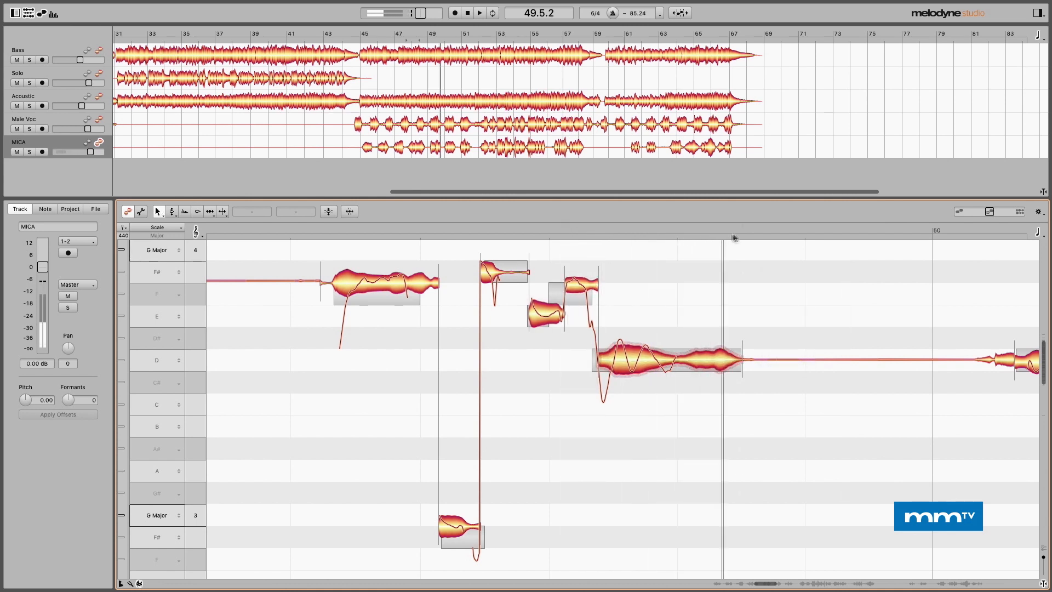
pyautogui.moveTo(739, 239); pyautogui.dragTo(676, 238)
# Split the long D note in the second half of bar 49 near its middle with the Note Separation Tool.
pyautogui.rightClick(748, 315)
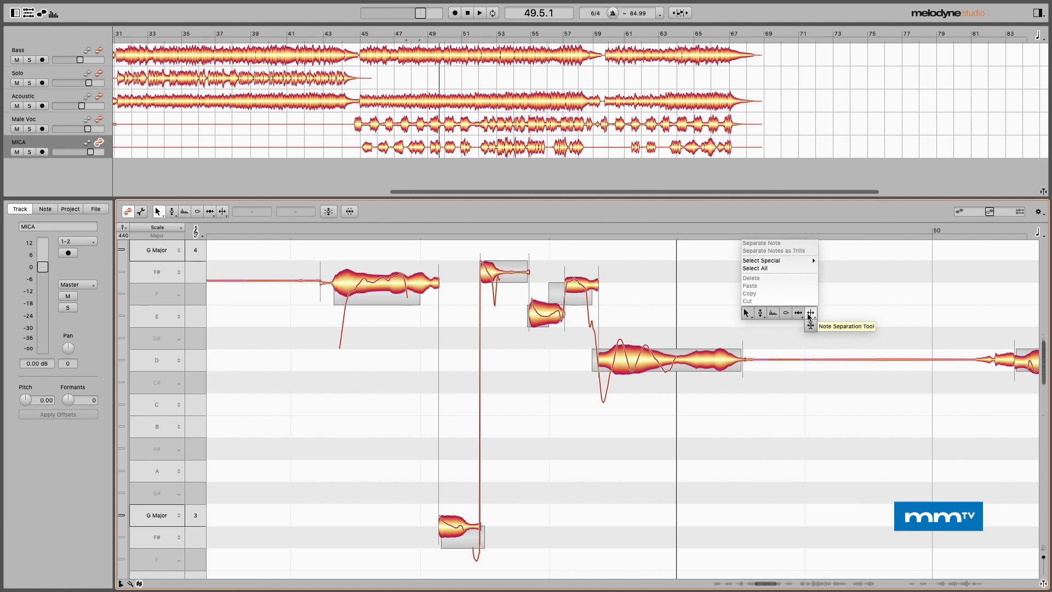
pyautogui.click(811, 316)
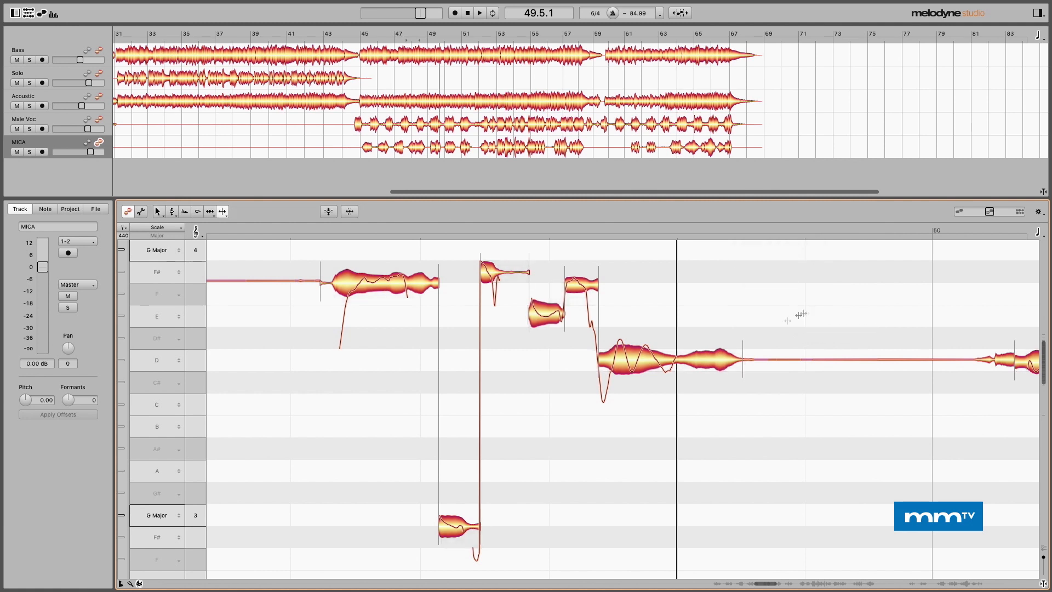
pyautogui.doubleClick(676, 359)
# Activate the Main Tool, audition both parts of the split D note in bar 49, and clear the note selection.
pyautogui.rightClick(658, 392)
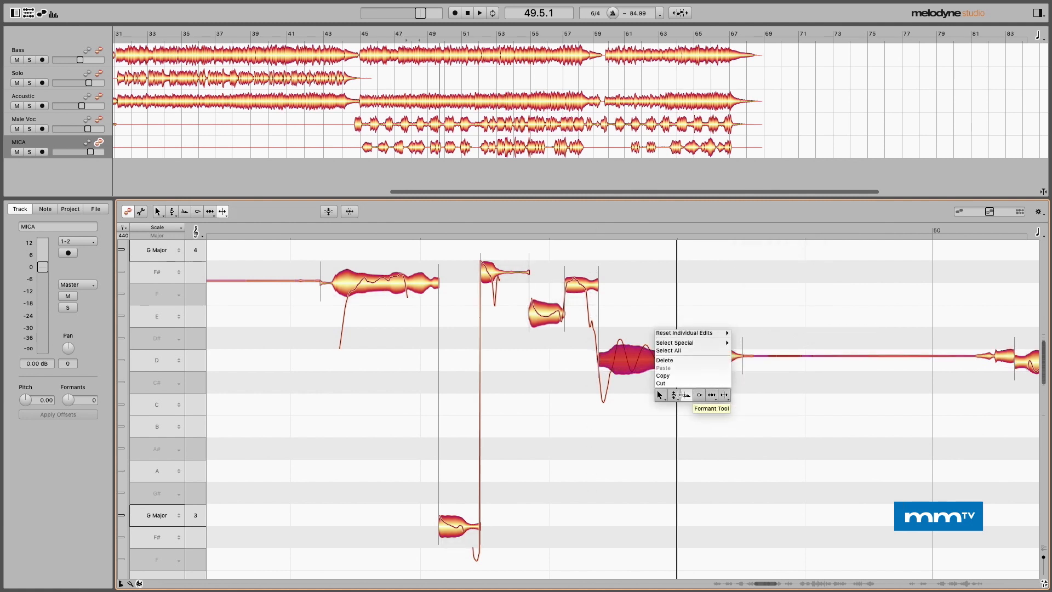
pyautogui.click(661, 395)
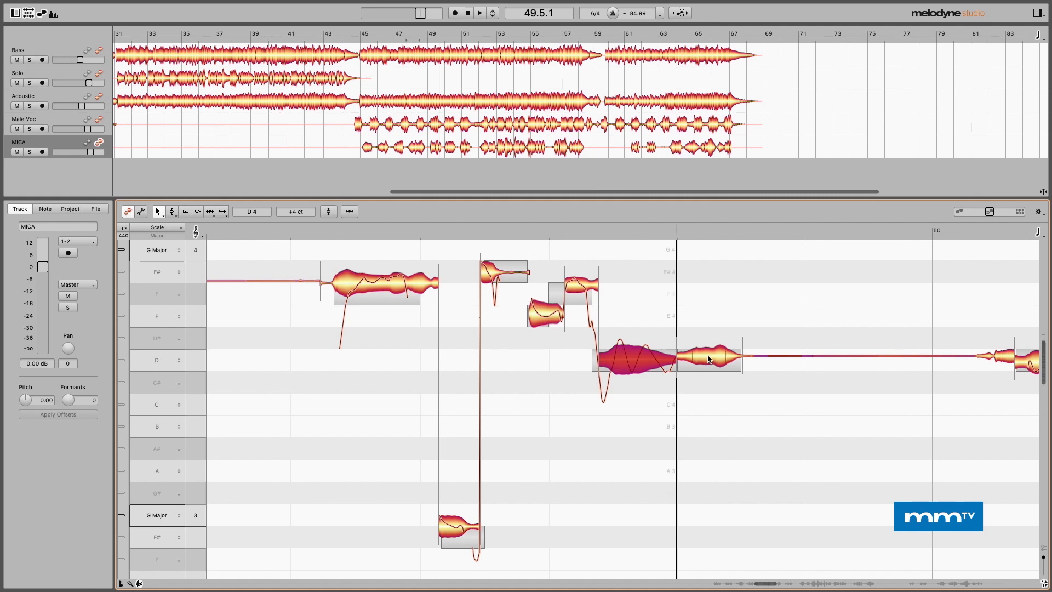
pyautogui.click(708, 359)
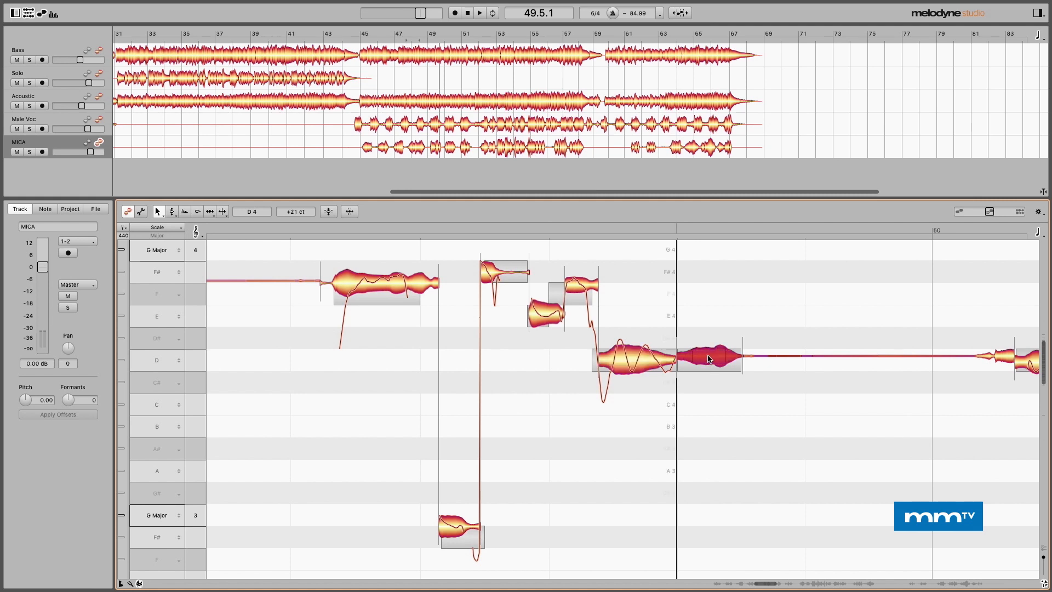
pyautogui.click(633, 363)
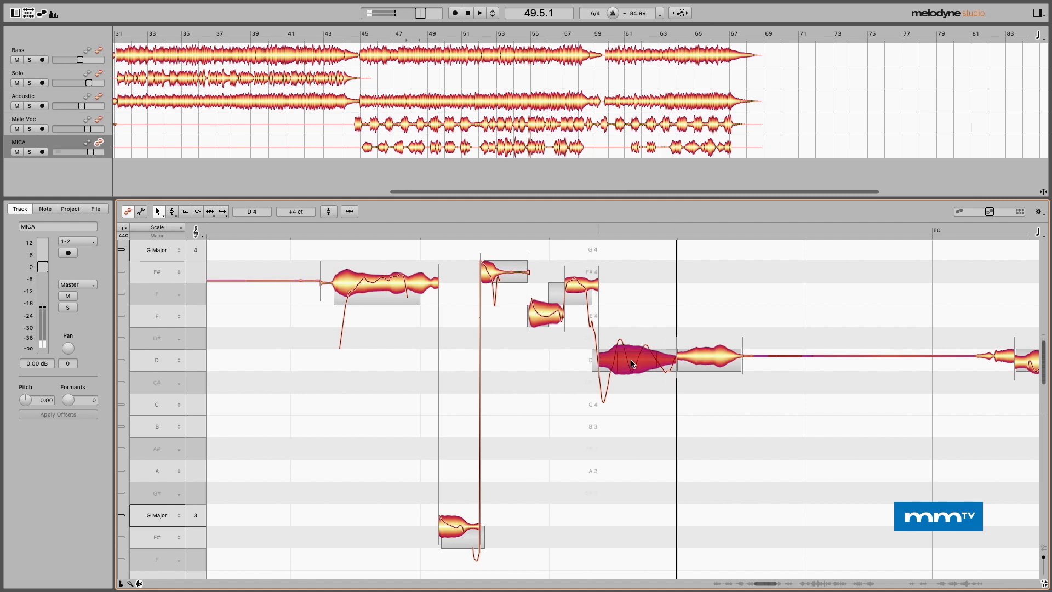
pyautogui.click(661, 398)
pyautogui.rightClick(670, 408)
pyautogui.click(670, 429)
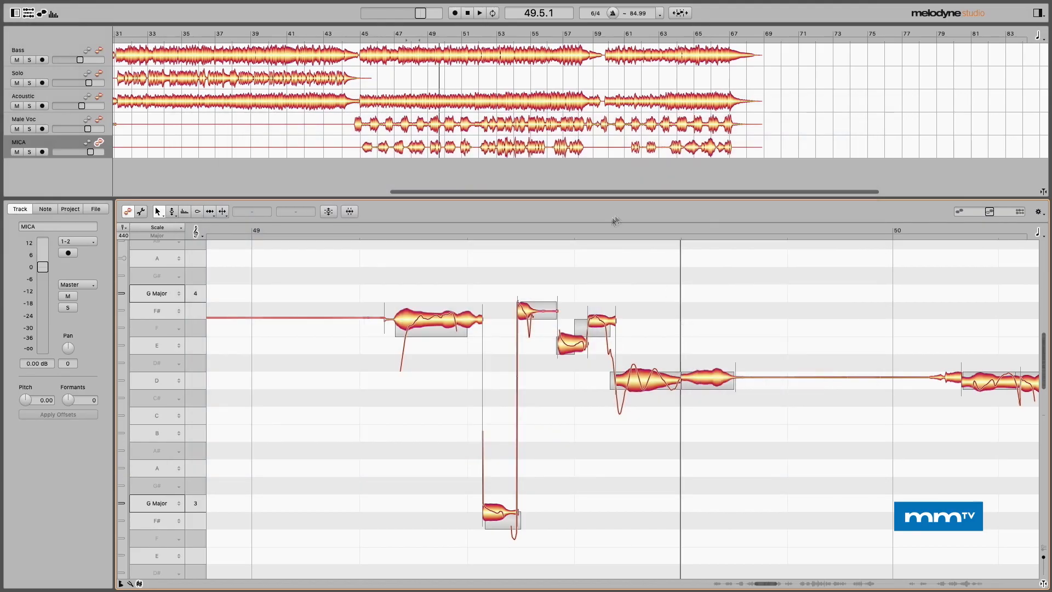
# Set a cycle range from around the middle of bar 49 to just before bar 50.
pyautogui.moveTo(607, 239); pyautogui.dragTo(696, 239)
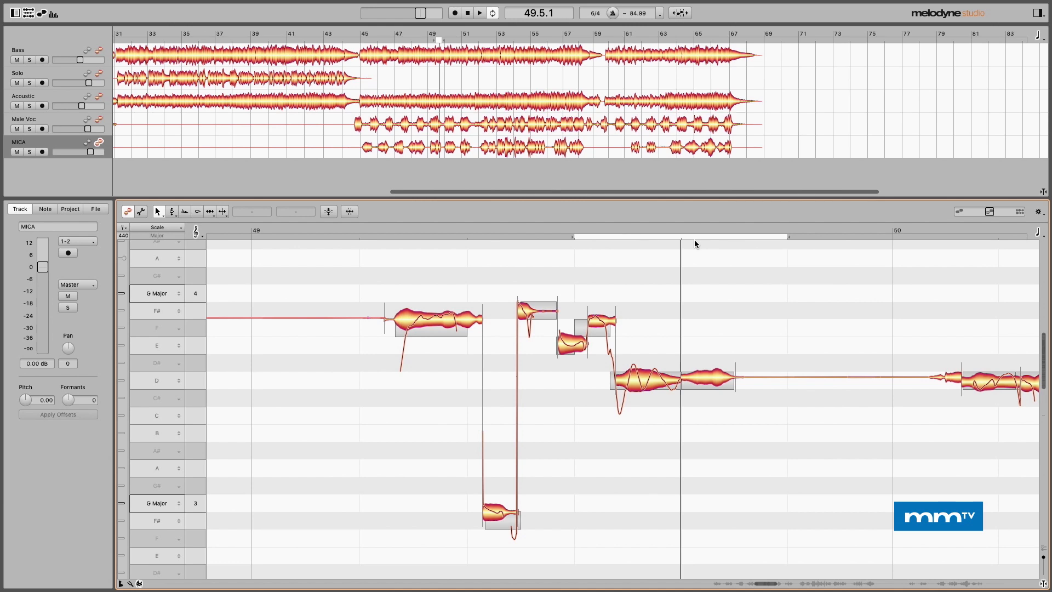
pyautogui.moveTo(792, 239); pyautogui.dragTo(887, 250)
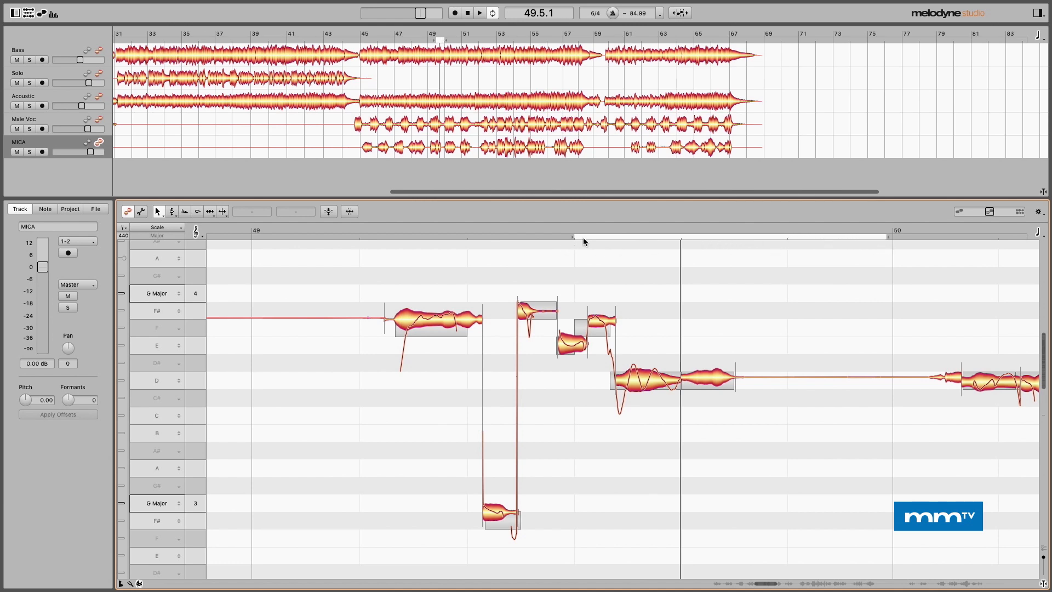
pyautogui.moveTo(575, 236); pyautogui.dragTo(513, 242)
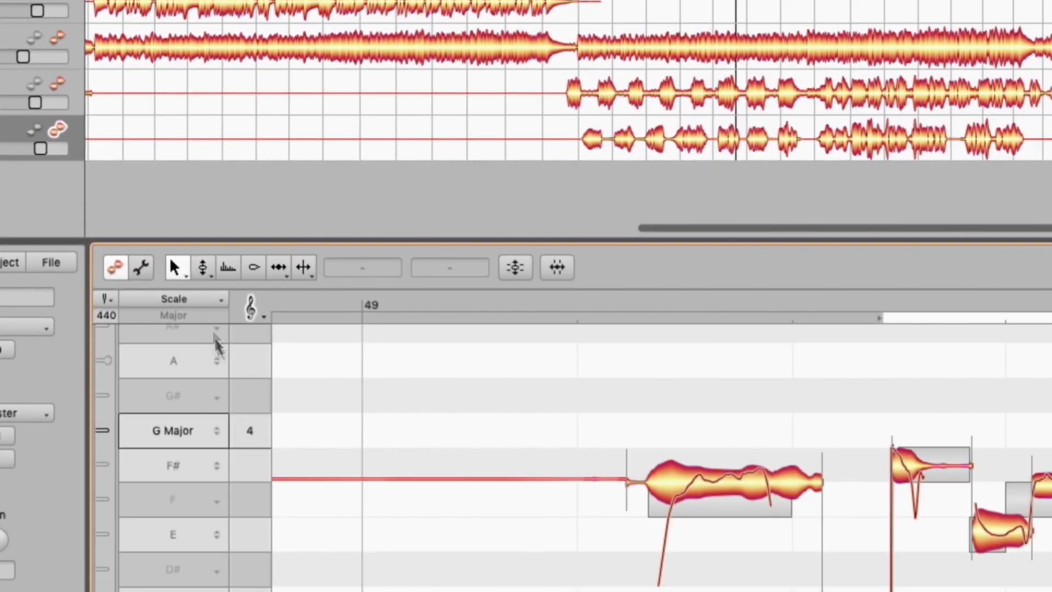
# Lower the second part of the split D note to -10.32 dB with the Amplitude Tool during cycle playback.
pyautogui.click(254, 267)
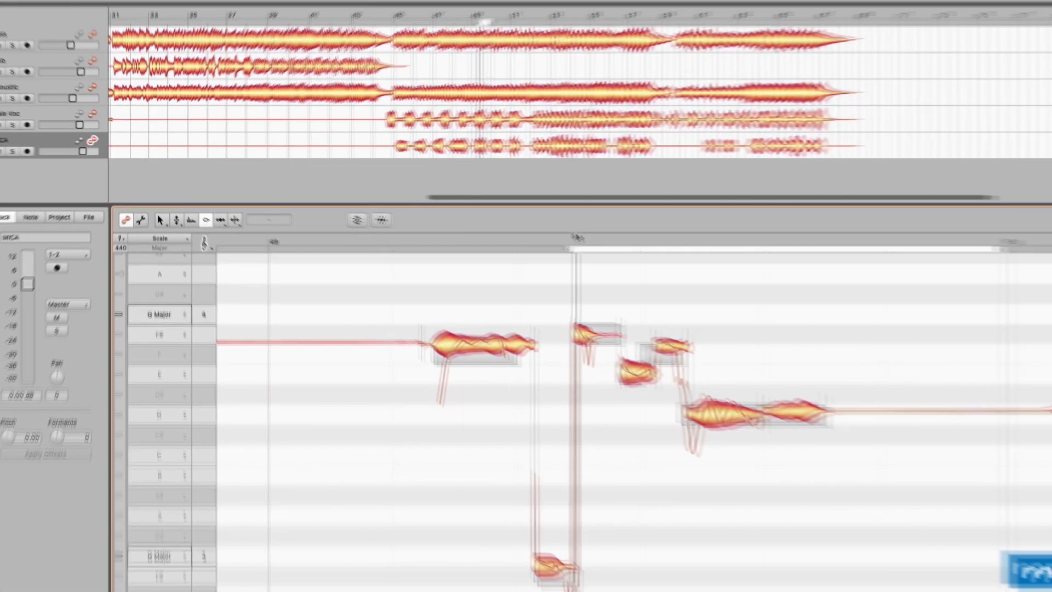
pyautogui.press('space')
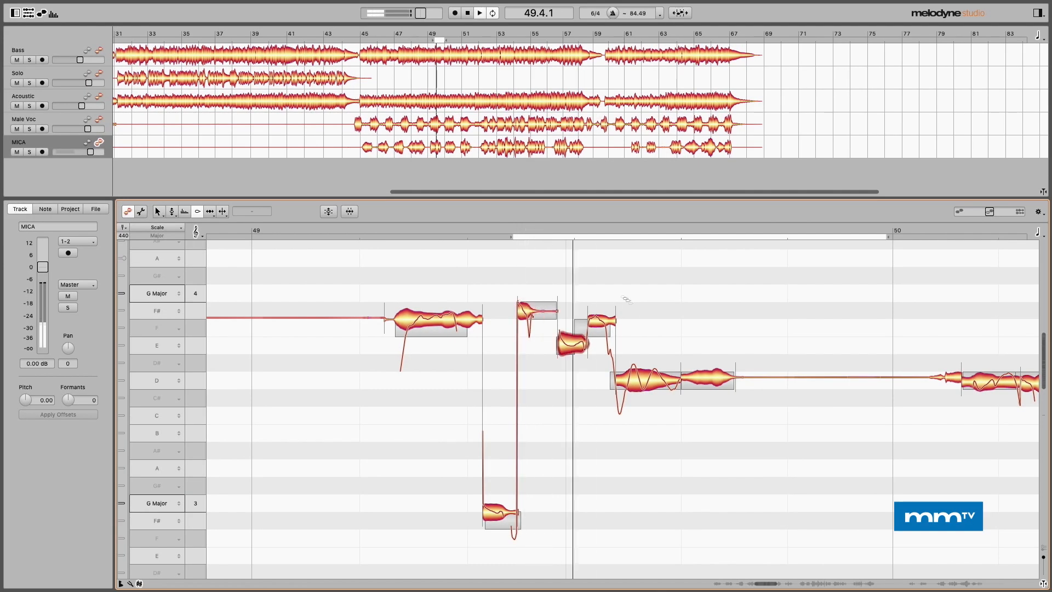
pyautogui.moveTo(713, 382); pyautogui.dragTo(720, 389)
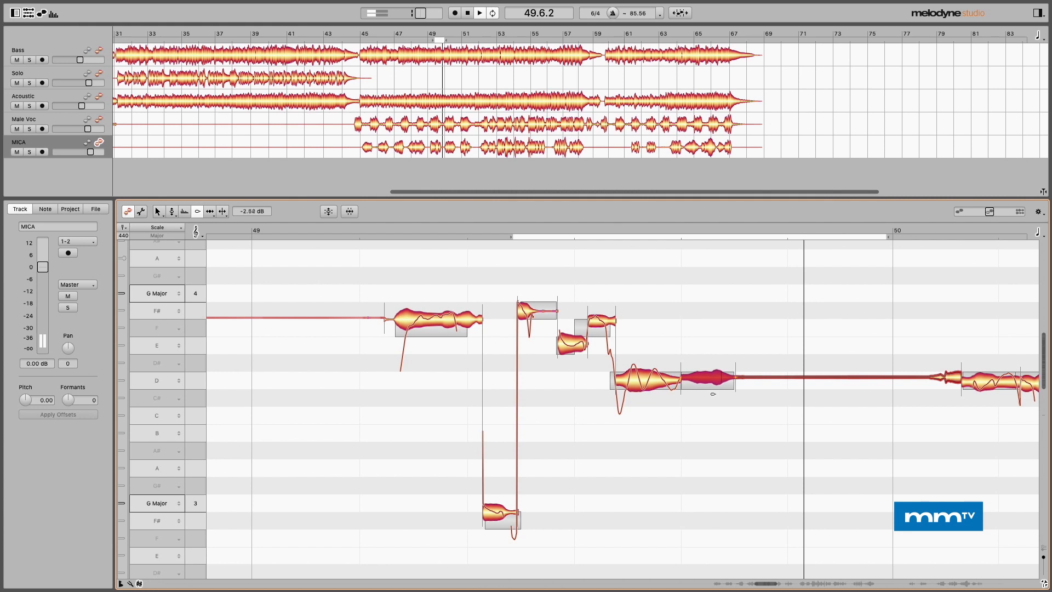
pyautogui.moveTo(719, 384); pyautogui.dragTo(718, 389)
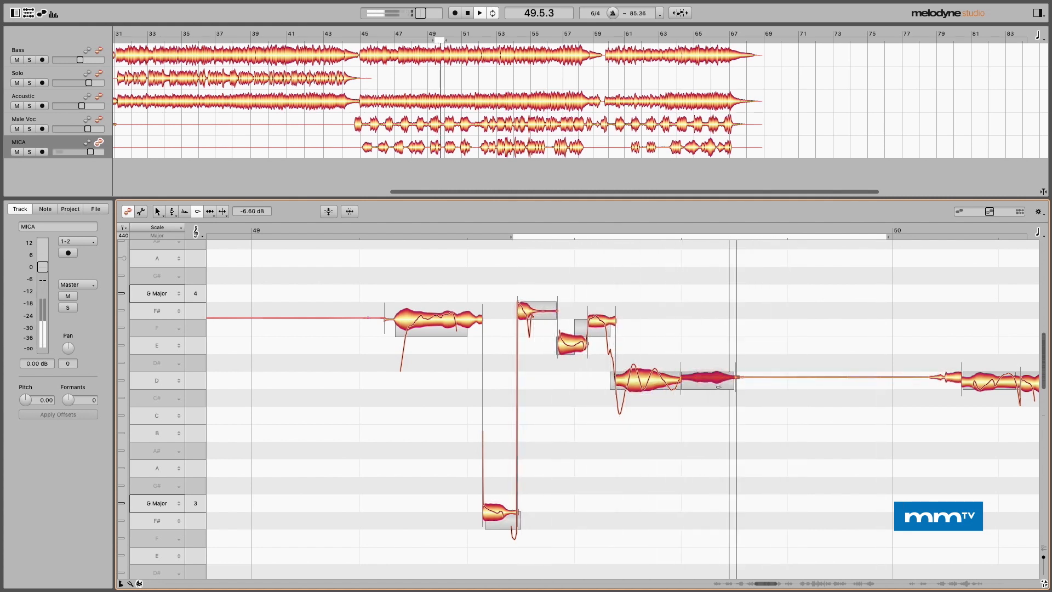
pyautogui.moveTo(719, 389); pyautogui.dragTo(716, 392)
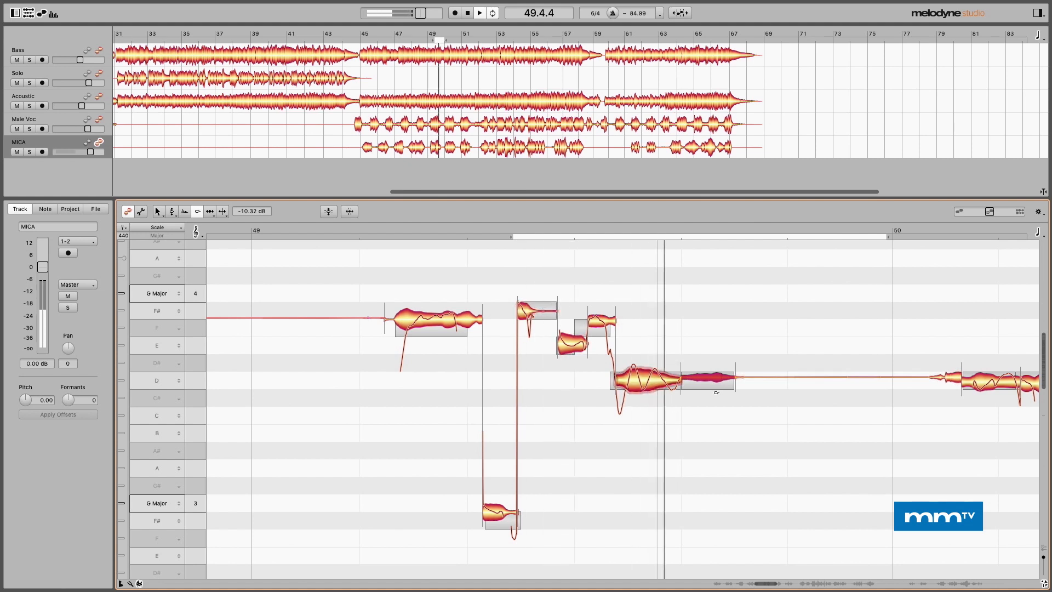
pyautogui.click(719, 415)
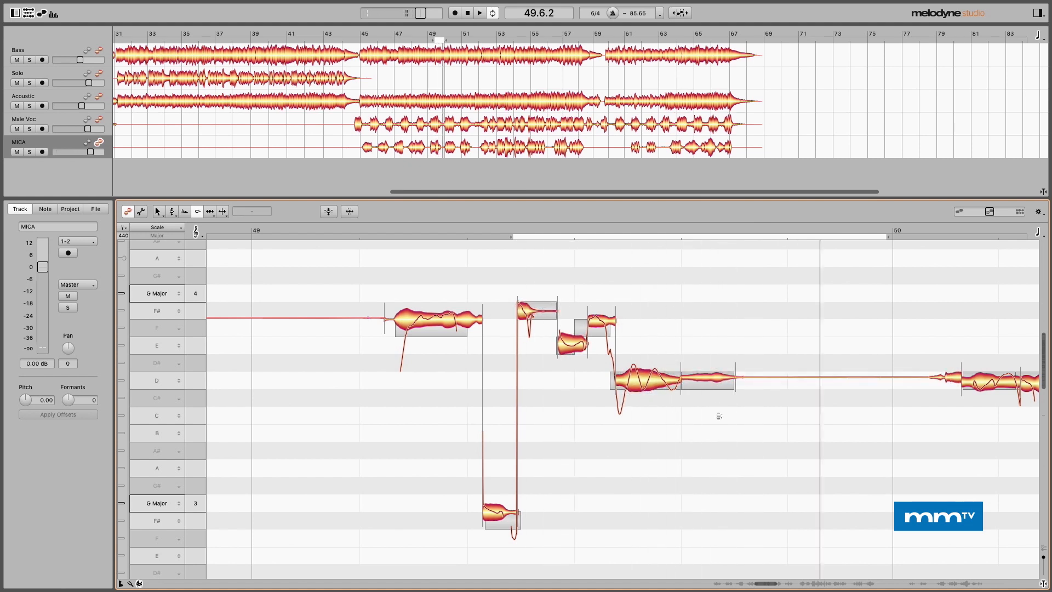
# Lower the second part of the D note to -11.88 dB while listening, and turn off cycle mode.
pyautogui.click(707, 376)
pyautogui.click(515, 231)
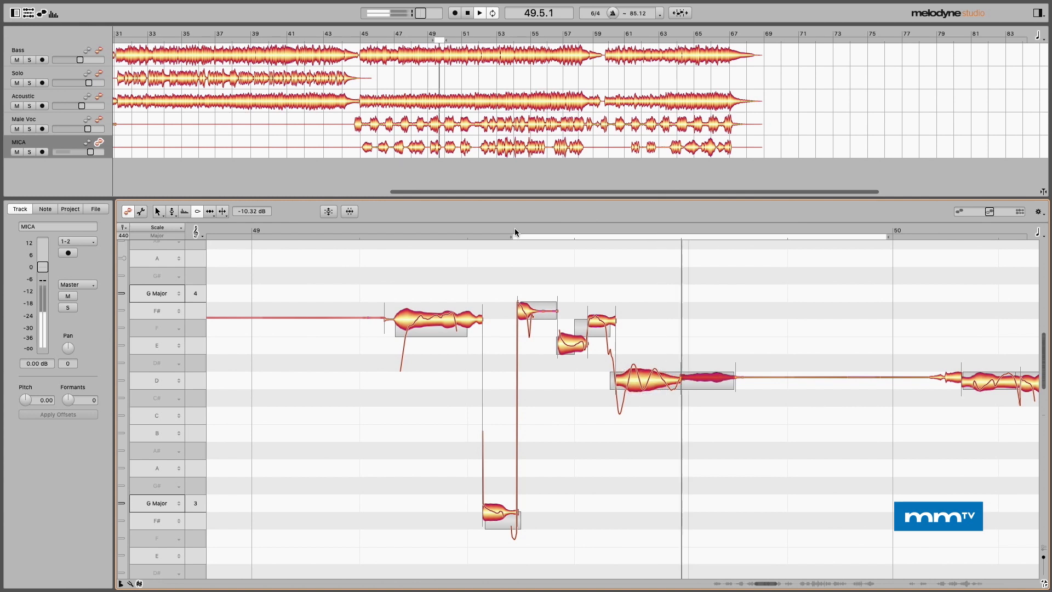
pyautogui.moveTo(717, 377); pyautogui.dragTo(719, 380)
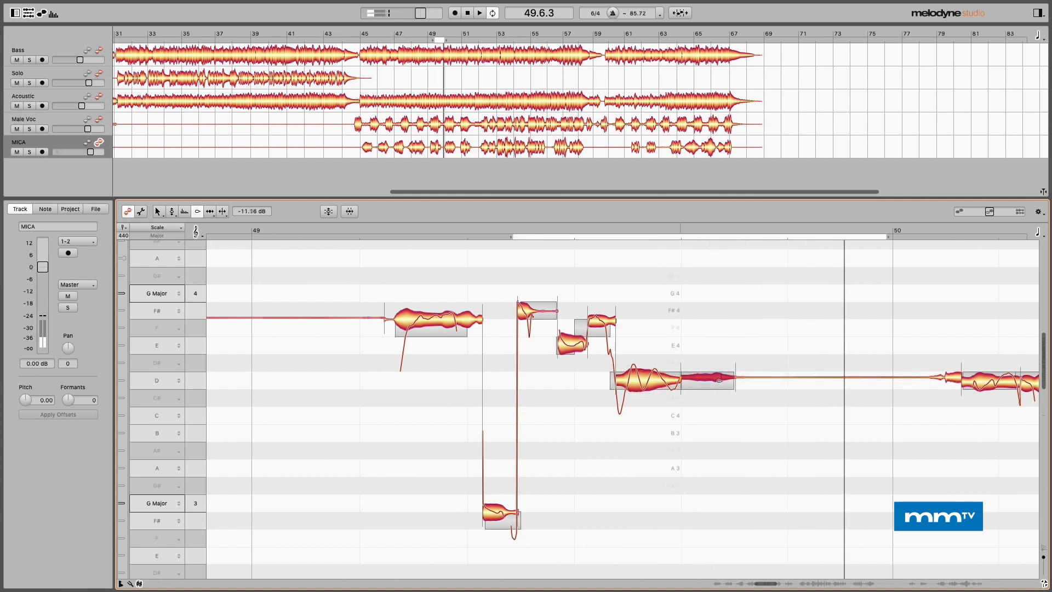
pyautogui.moveTo(719, 383); pyautogui.dragTo(720, 384)
pyautogui.click(522, 226)
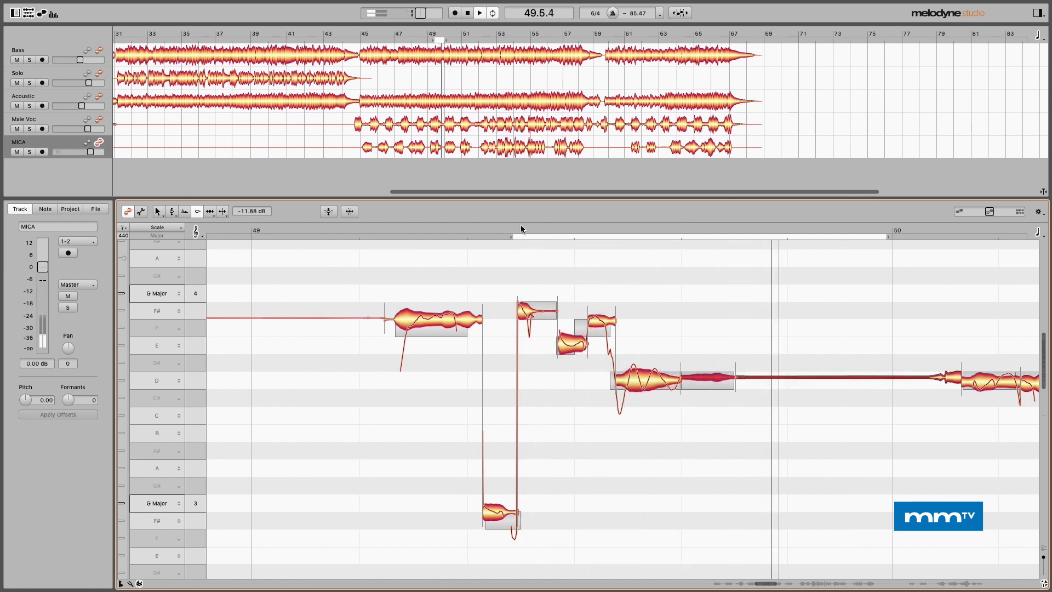
pyautogui.click(520, 237)
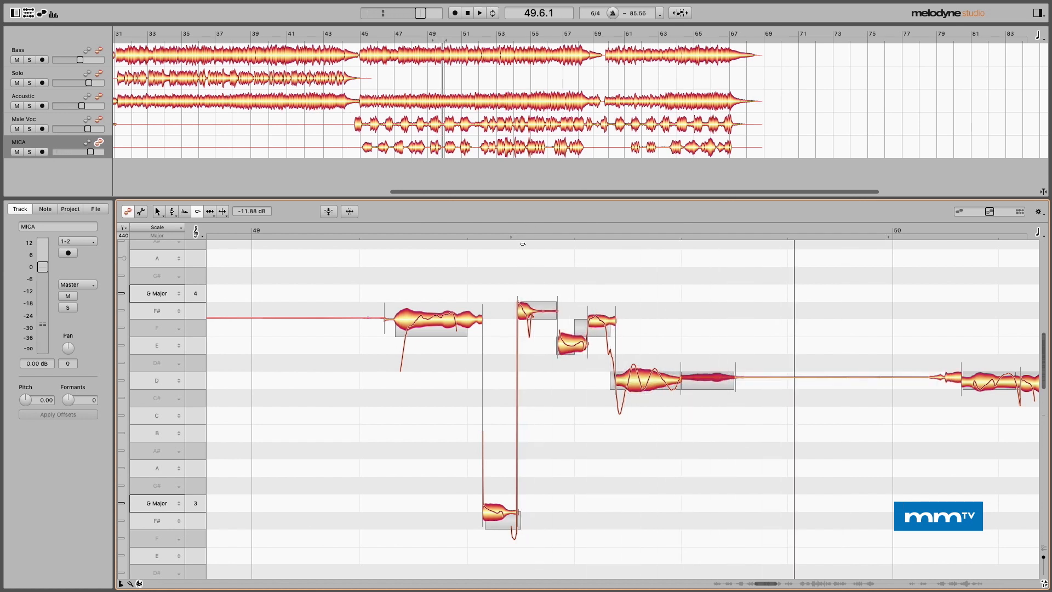
# Zoom out and pan the note editor to show the MICA vocal around bars 48 to 51, ending with the Main Tool active.
pyautogui.rightClick(629, 260)
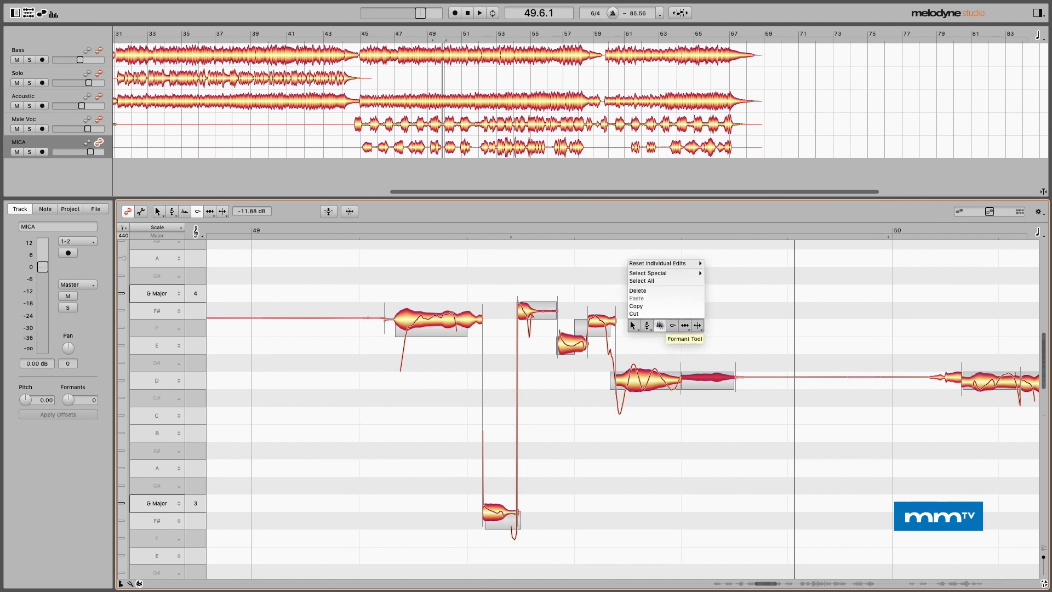
pyautogui.click(634, 352)
pyautogui.moveTo(654, 372); pyautogui.dragTo(576, 302)
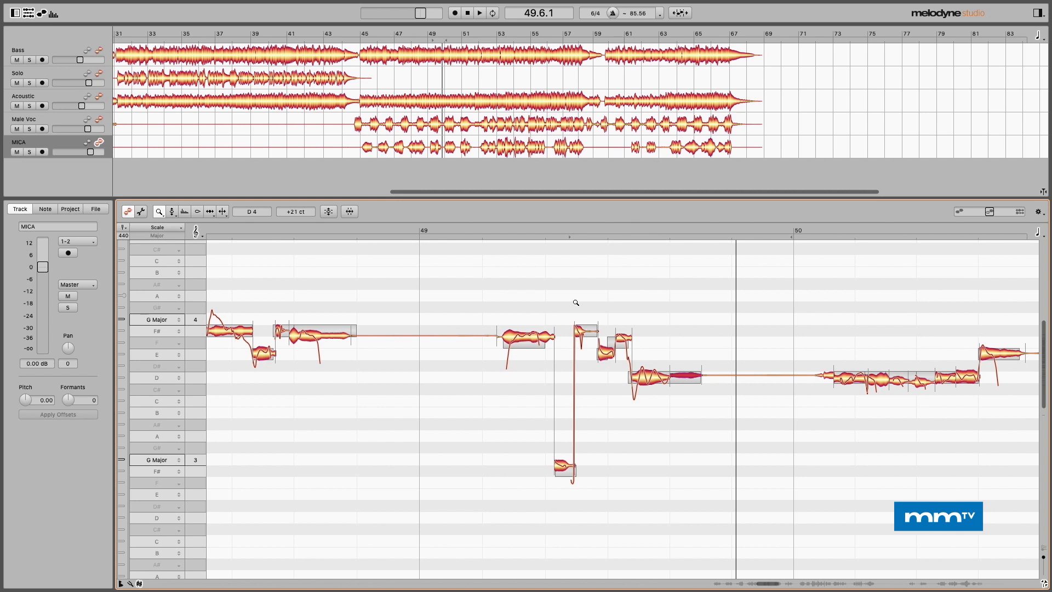
pyautogui.rightClick(613, 297)
pyautogui.click(612, 278)
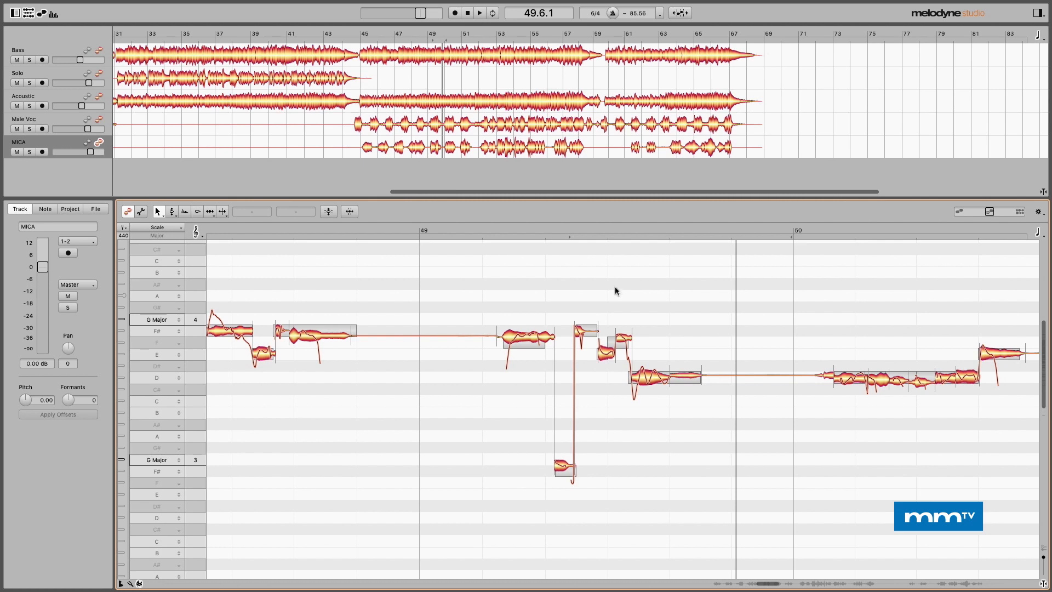
pyautogui.rightClick(615, 290)
pyautogui.click(615, 314)
pyautogui.moveTo(611, 313); pyautogui.dragTo(577, 323)
pyautogui.rightClick(540, 306)
pyautogui.click(541, 294)
pyautogui.rightClick(578, 324)
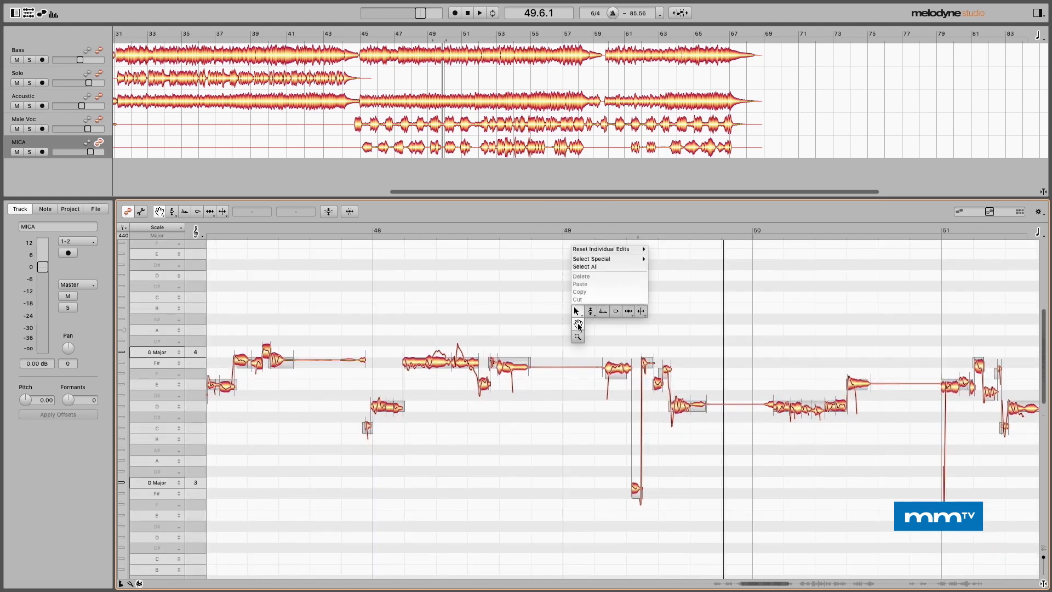
pyautogui.click(578, 323)
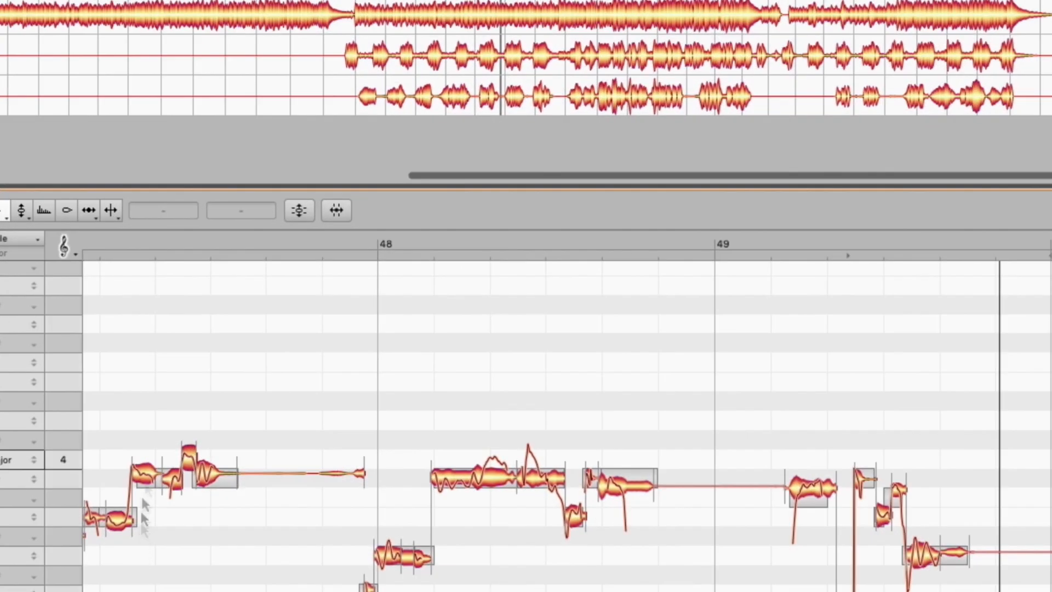
# Try a pitch correction with Snap to G Major enabled and Pitch Center at 56 %, and cancel it.
pyautogui.click(299, 211)
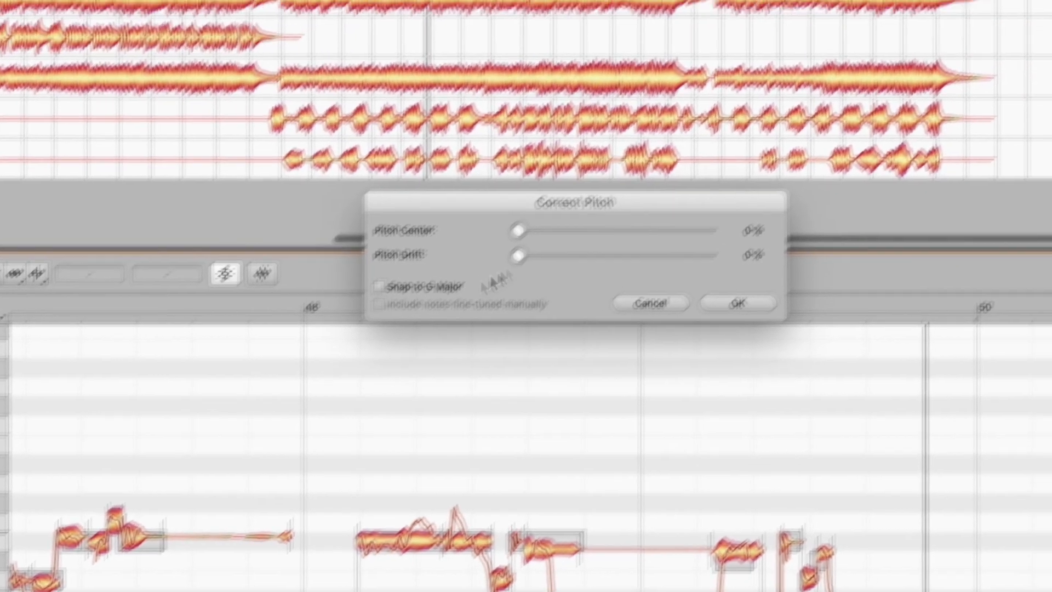
pyautogui.click(526, 223)
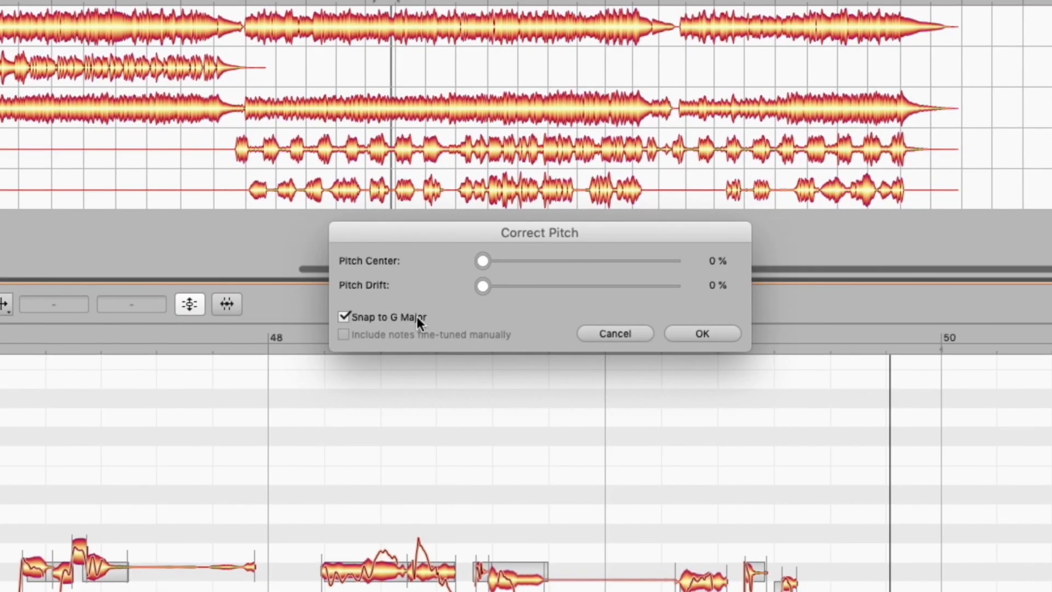
pyautogui.click(563, 261)
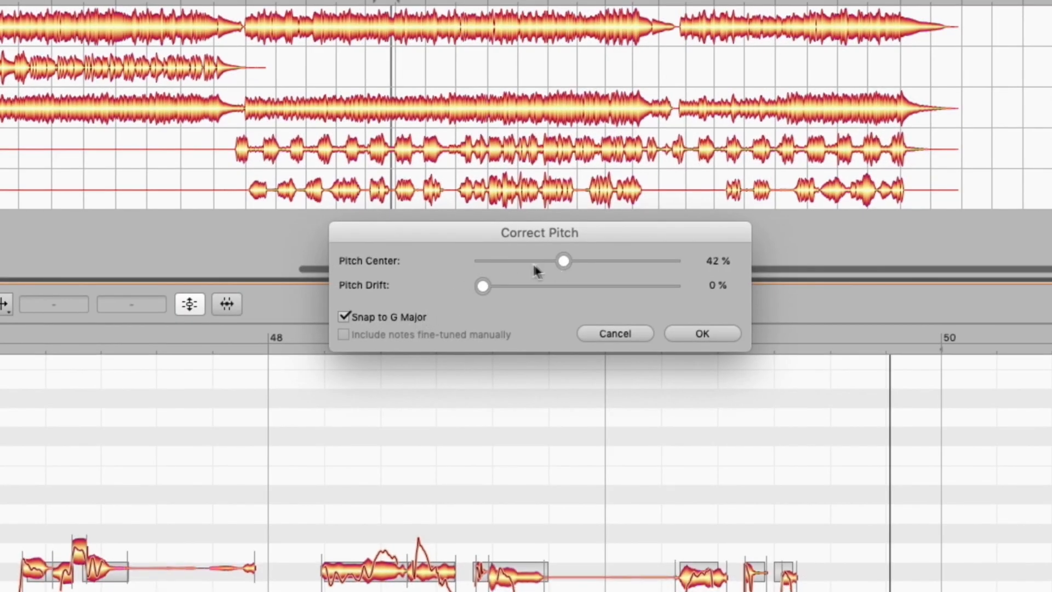
pyautogui.click(512, 262)
pyautogui.click(588, 262)
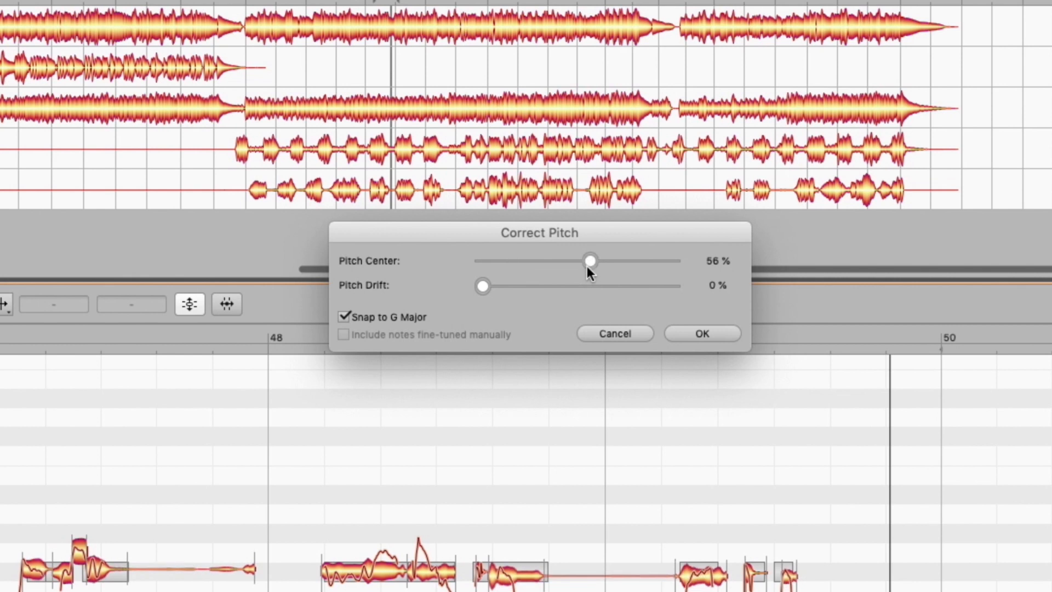
pyautogui.click(623, 331)
# Activate the Amplitude Tool for editing note levels in the MICA vocal.
pyautogui.rightClick(391, 287)
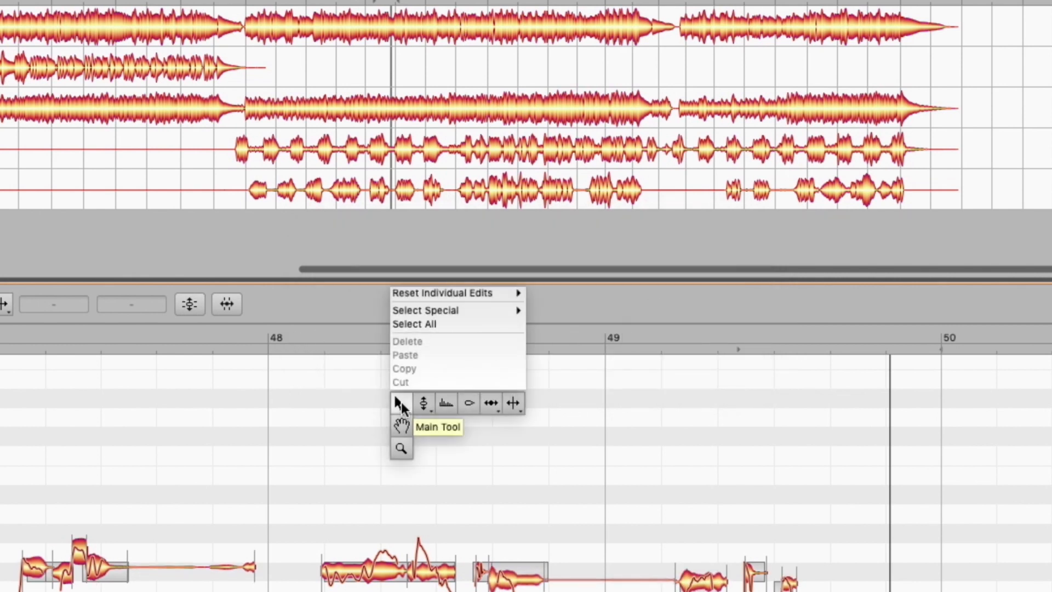
pyautogui.moveTo(491, 404)
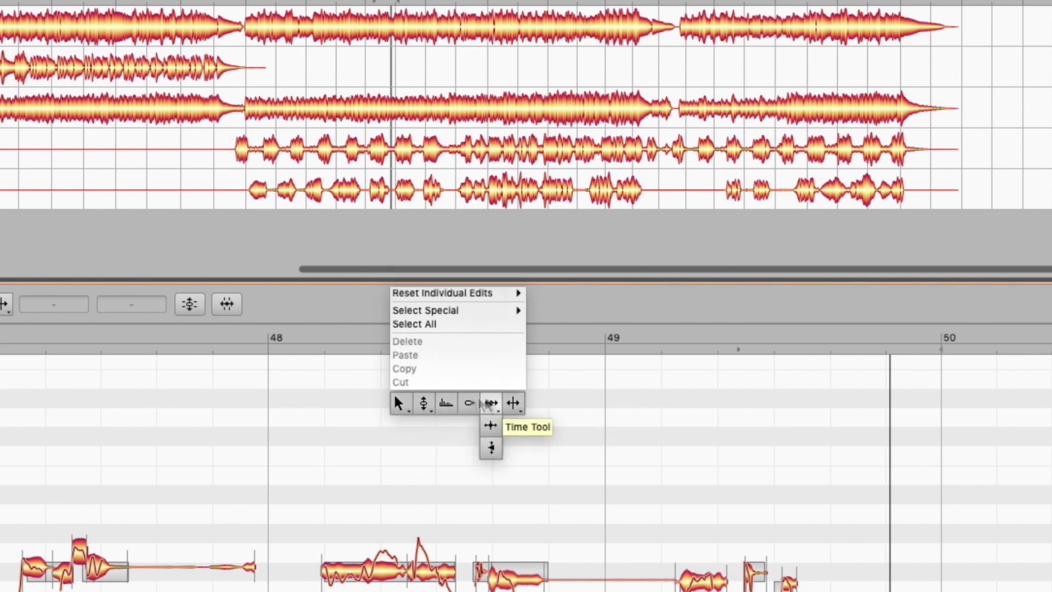
pyautogui.click(470, 405)
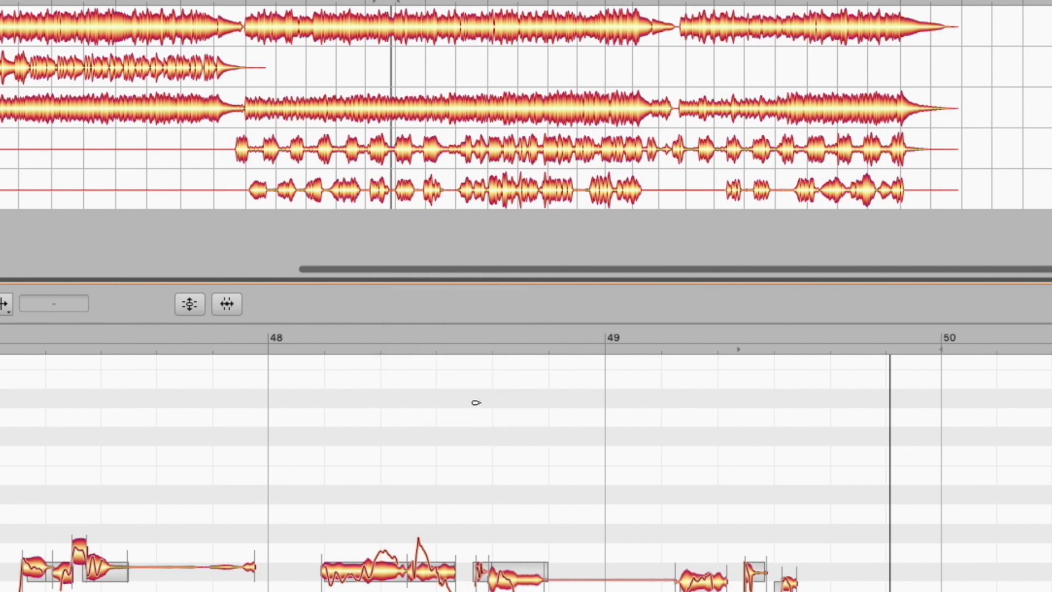